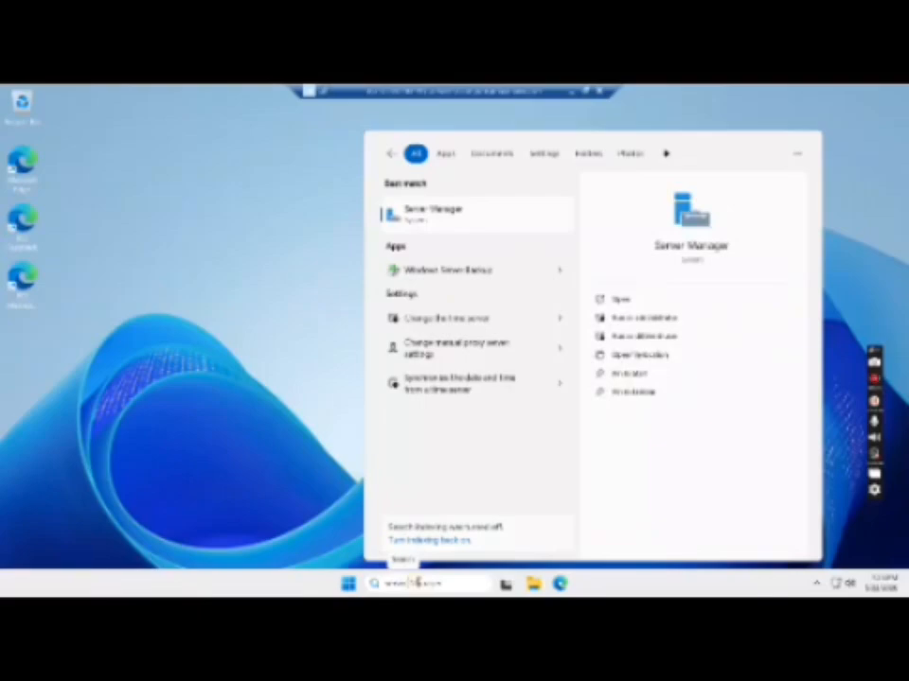
# - Open Server Manager and dismiss the Windows Admin Center and Azure Arc message
pyautogui.press('Right')
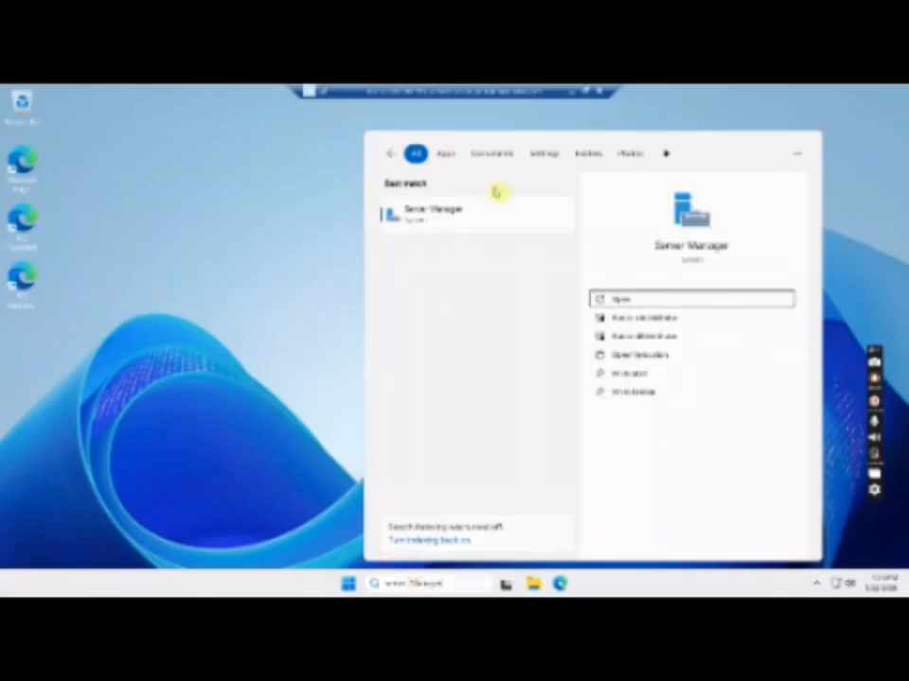
pyautogui.click(650, 301)
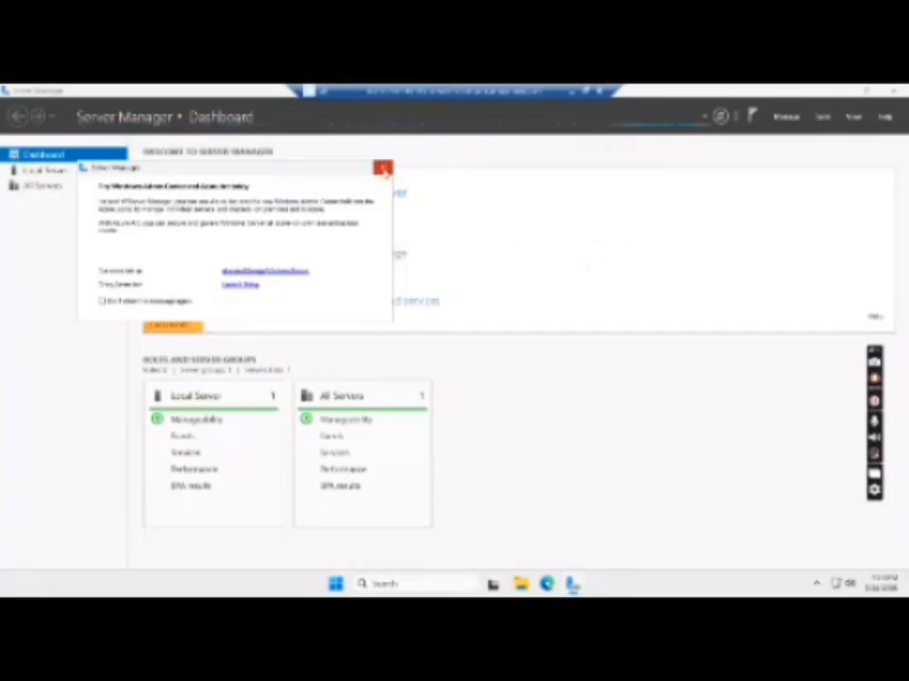
pyautogui.click(384, 171)
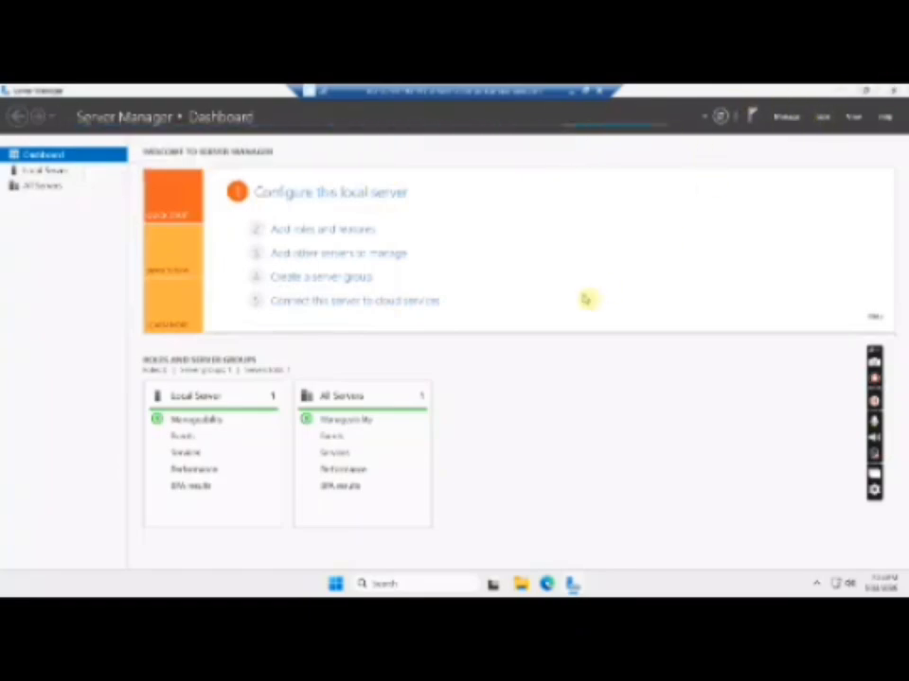
# - Start the Add Roles and Features Wizard for the local server
pyautogui.click(823, 119)
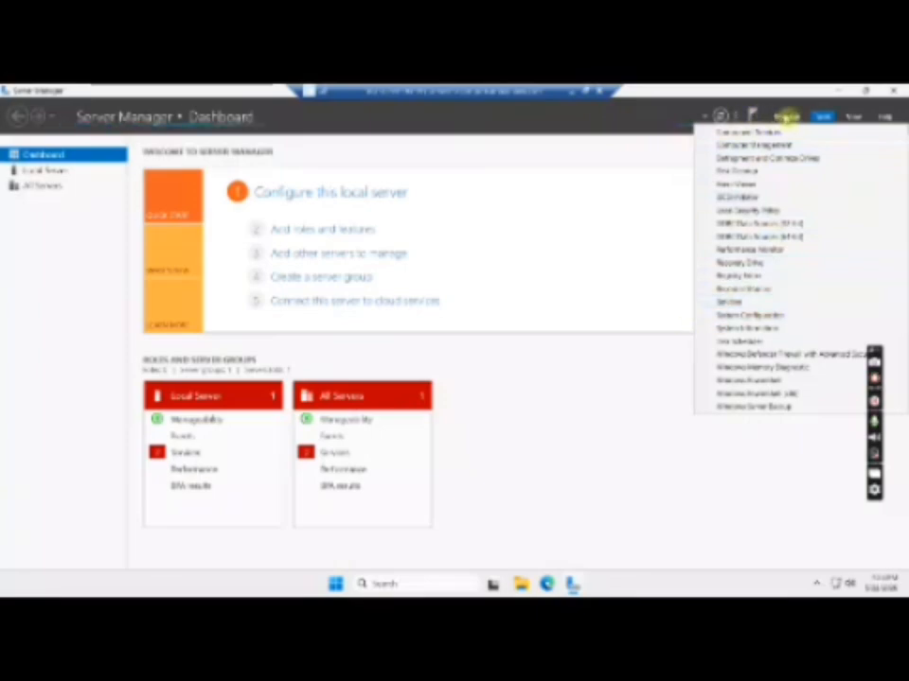
pyautogui.click(785, 116)
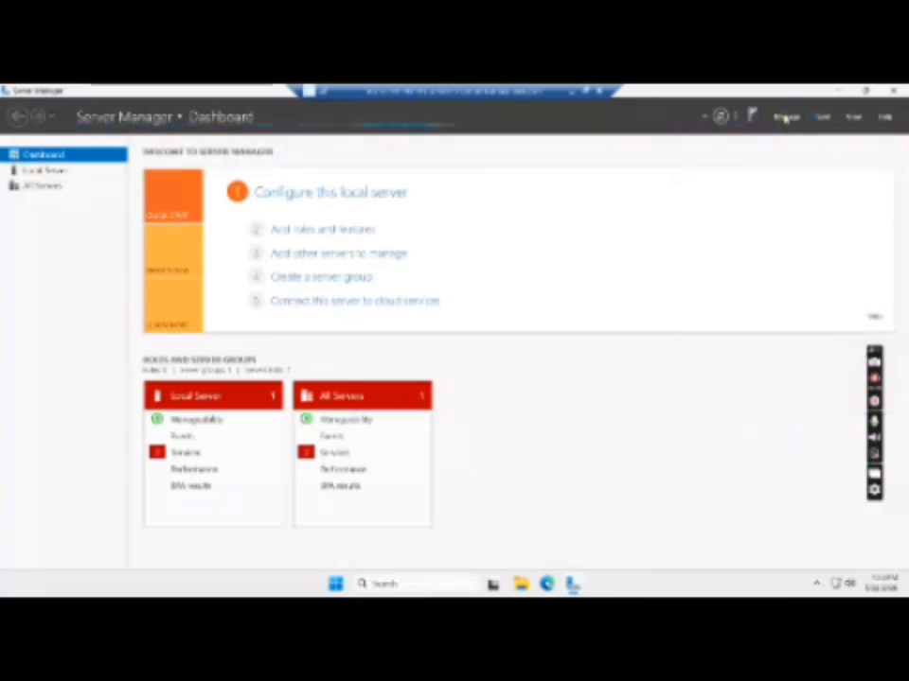
pyautogui.click(784, 115)
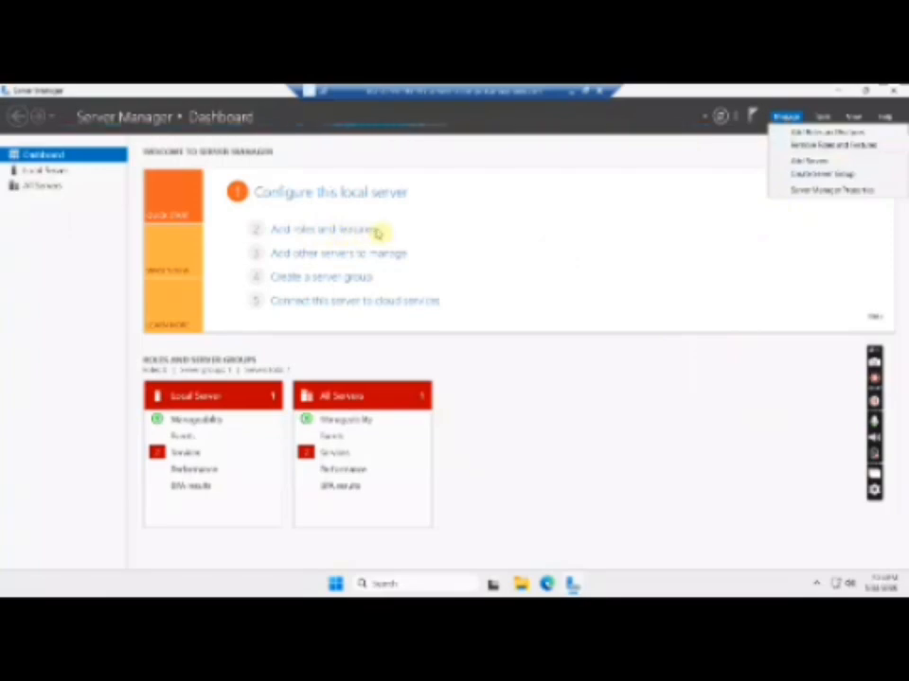
pyautogui.click(308, 234)
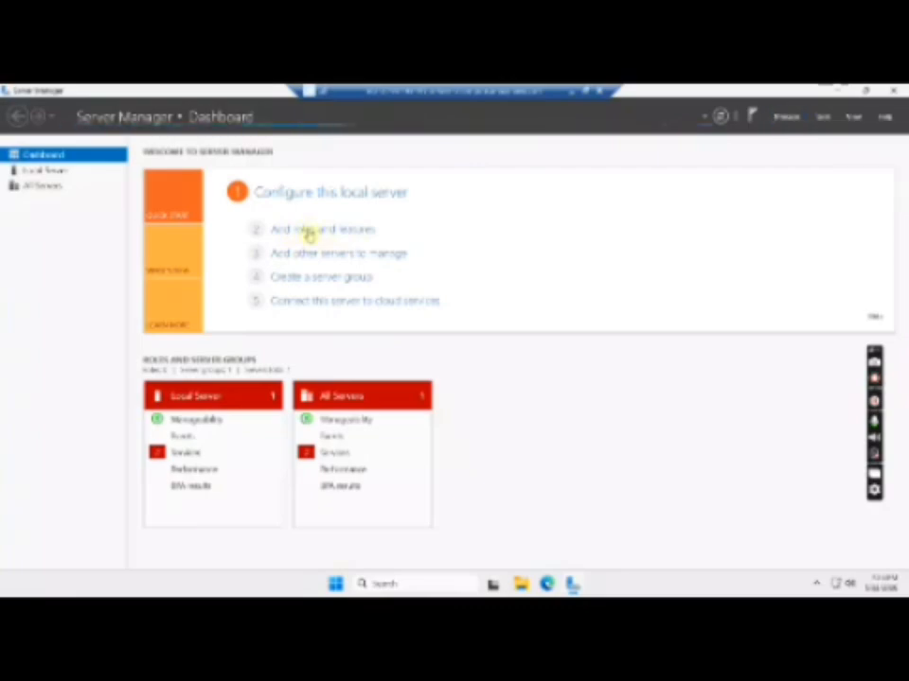
pyautogui.click(309, 232)
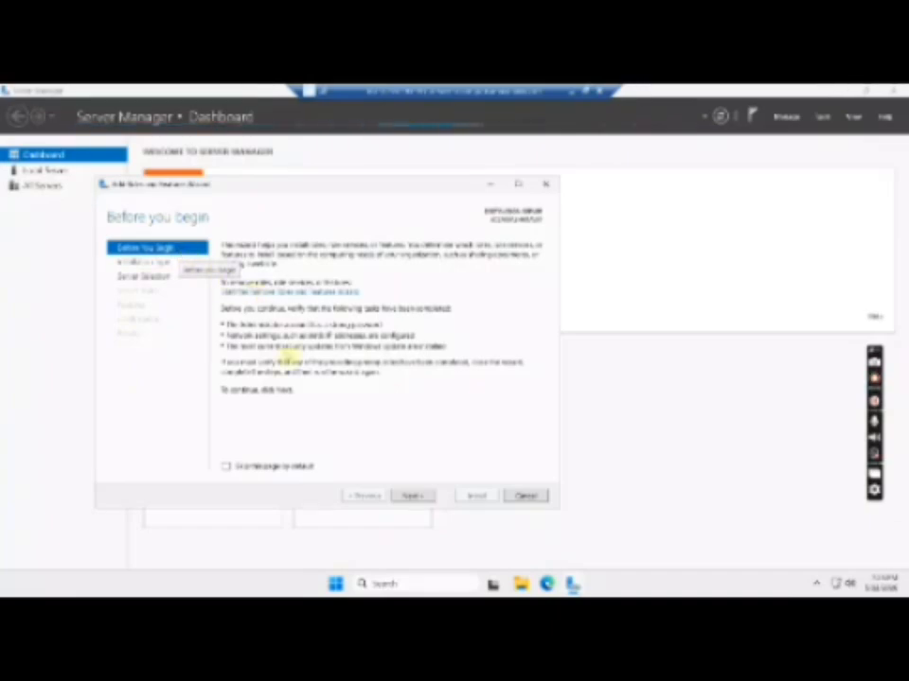
# - Choose role-based or feature-based installation and accept the local server from the server pool as the destination
pyautogui.click(410, 497)
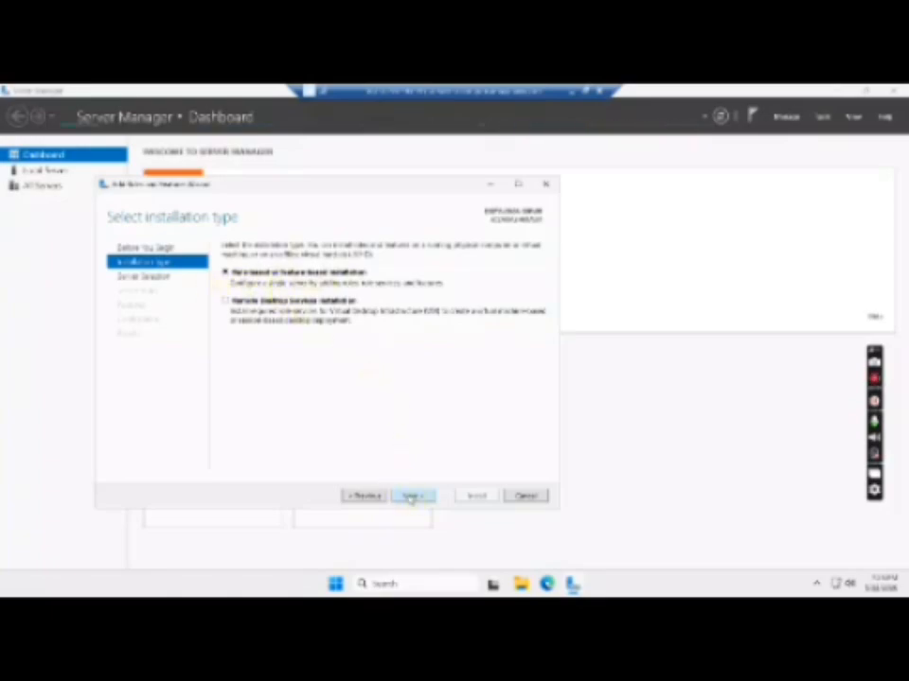
pyautogui.click(411, 498)
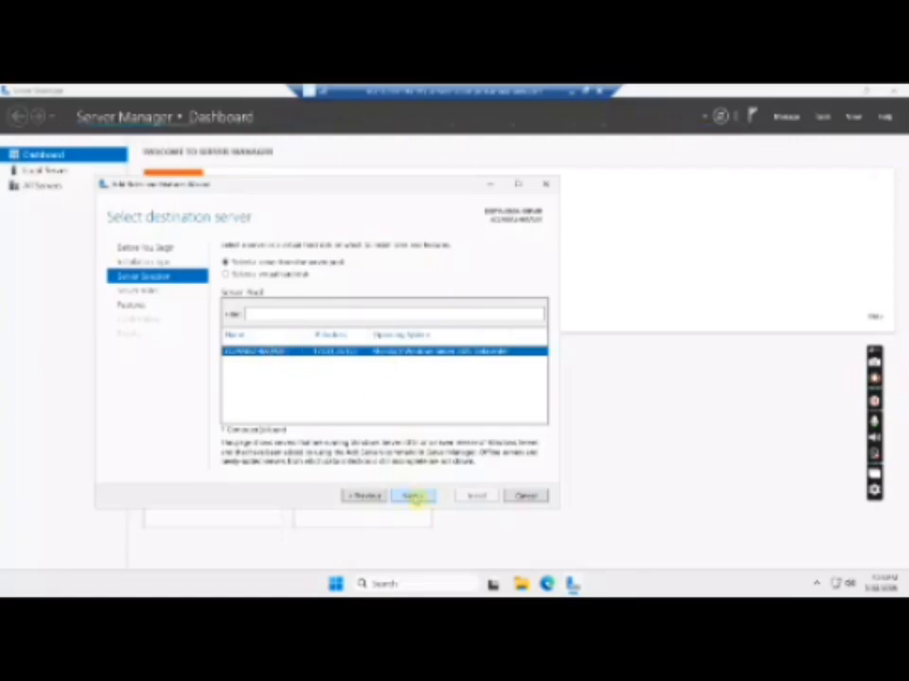
pyautogui.click(414, 497)
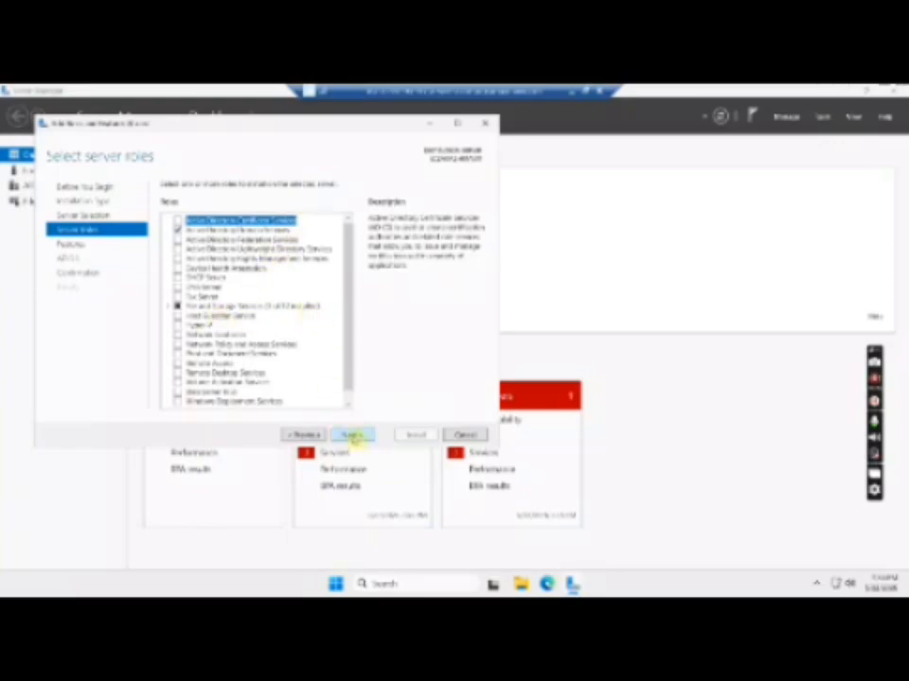
# - Install the Active Directory Domain Services role with the preselected features and close the wizard once the installation finishes
pyautogui.click(352, 435)
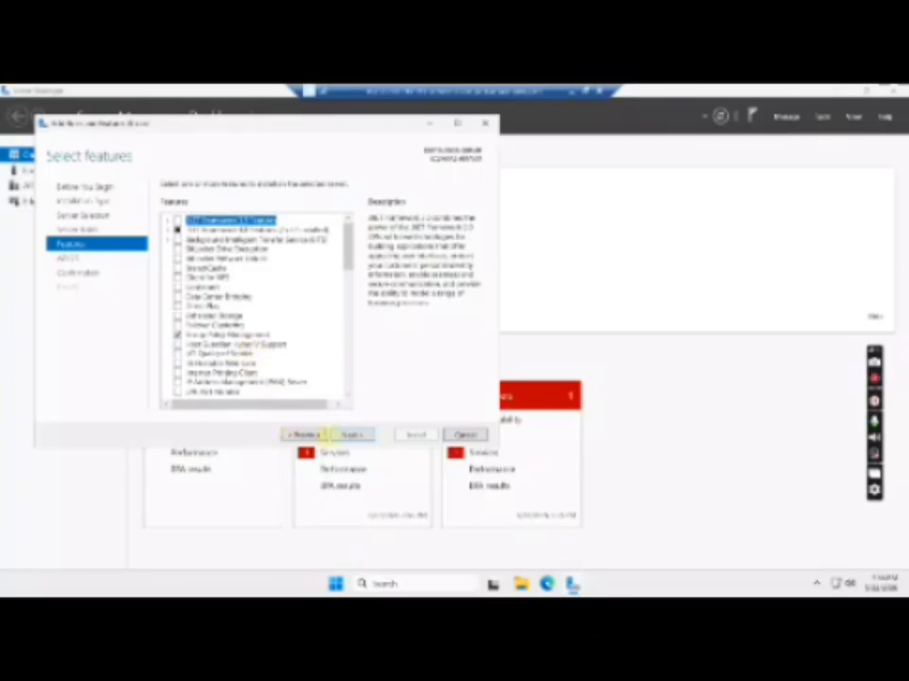
pyautogui.click(354, 435)
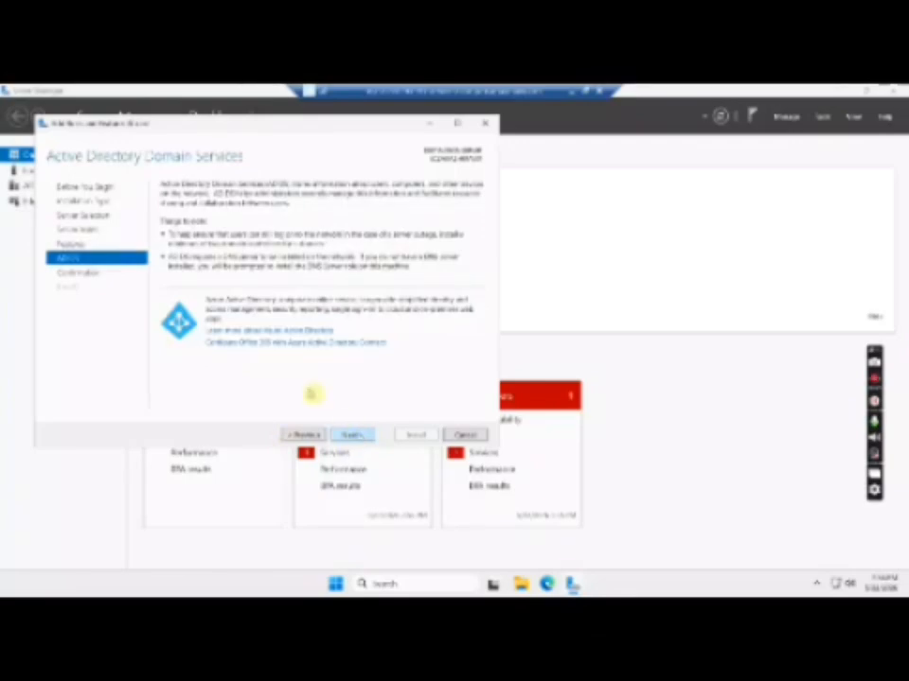
pyautogui.click(354, 436)
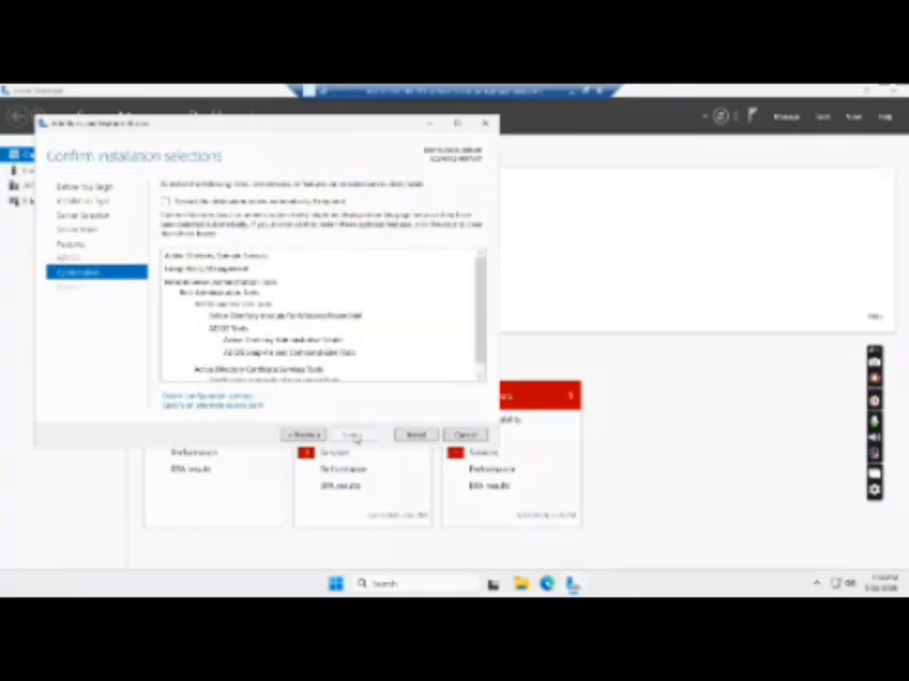
pyautogui.click(480, 378)
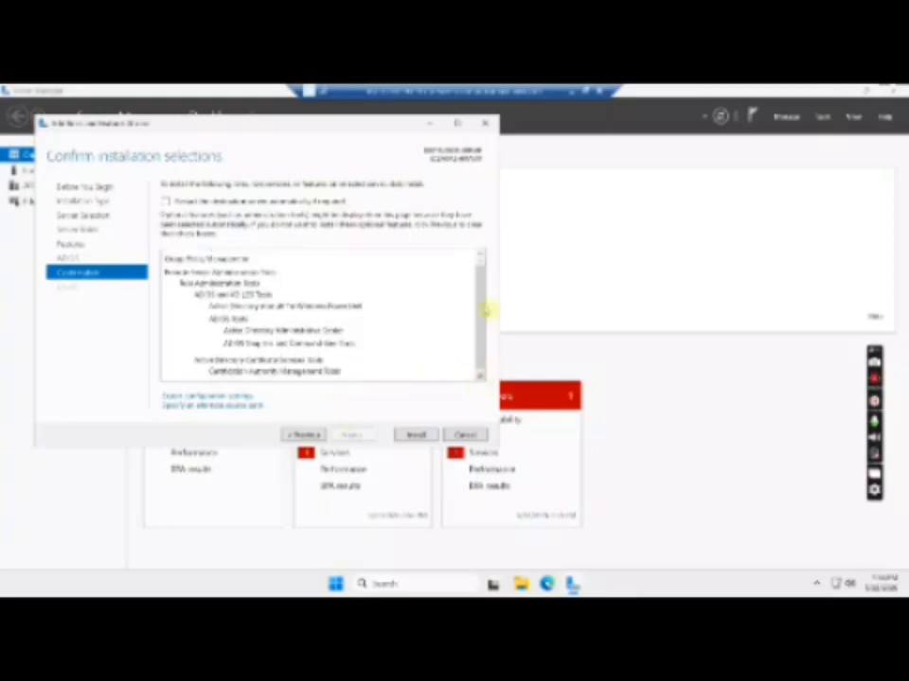
pyautogui.click(417, 437)
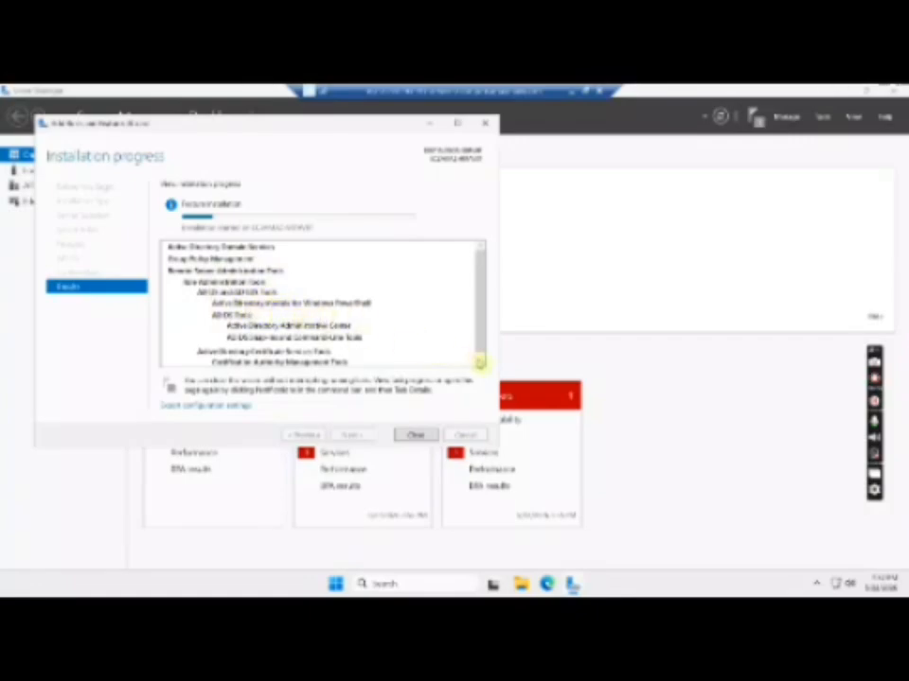
pyautogui.click(481, 363)
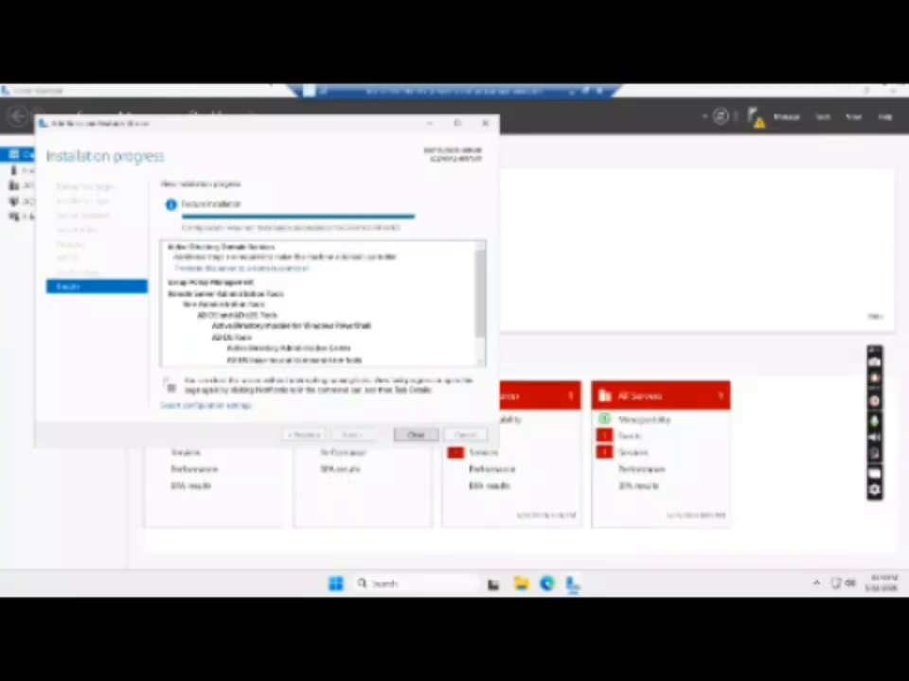
pyautogui.click(416, 436)
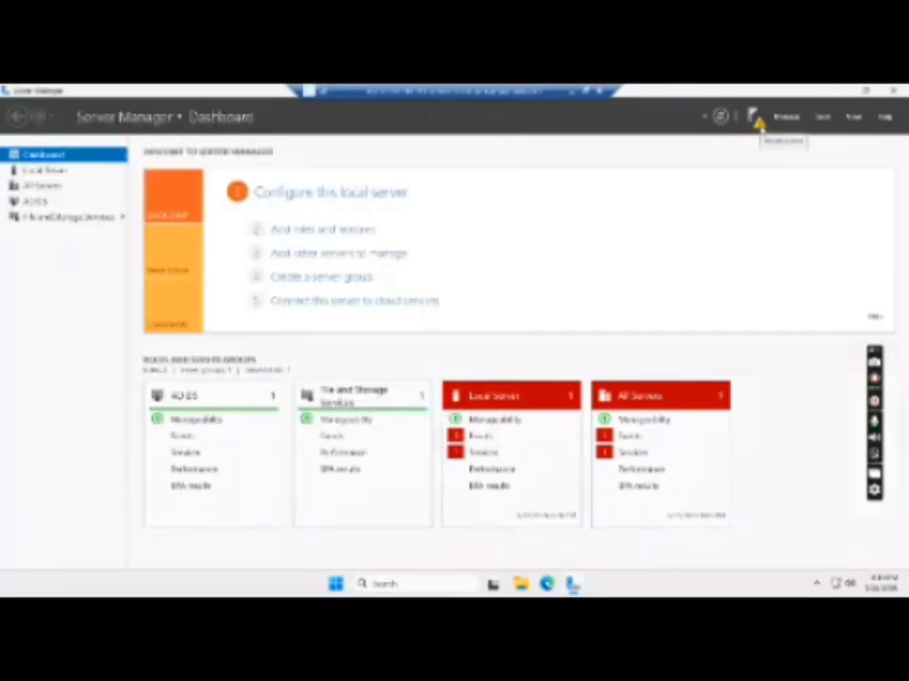
# - Start promoting the server to a domain controller, choosing to add a new forest and entering its root domain name
pyautogui.click(756, 119)
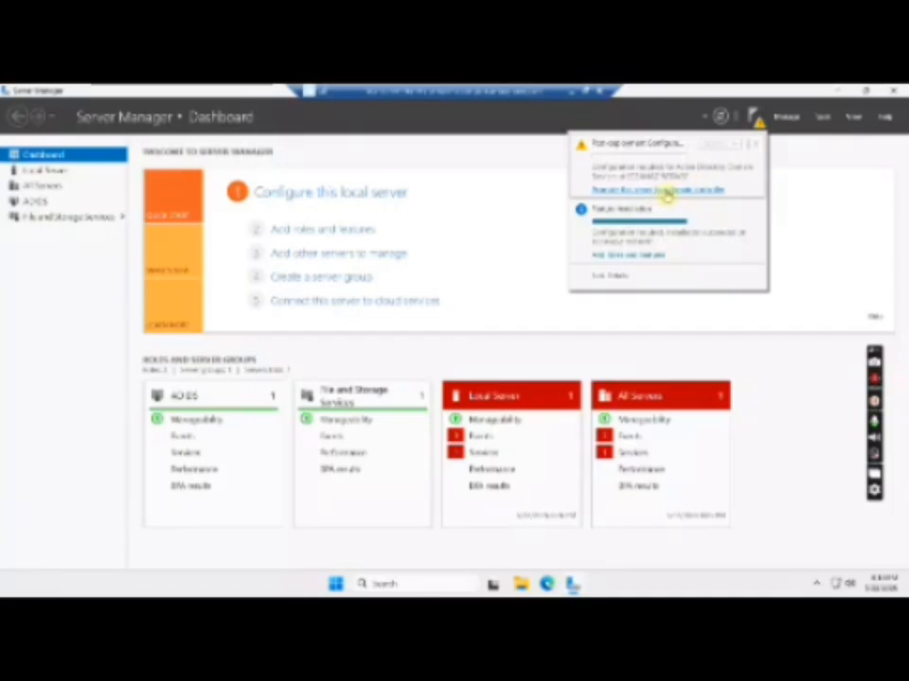
pyautogui.click(668, 192)
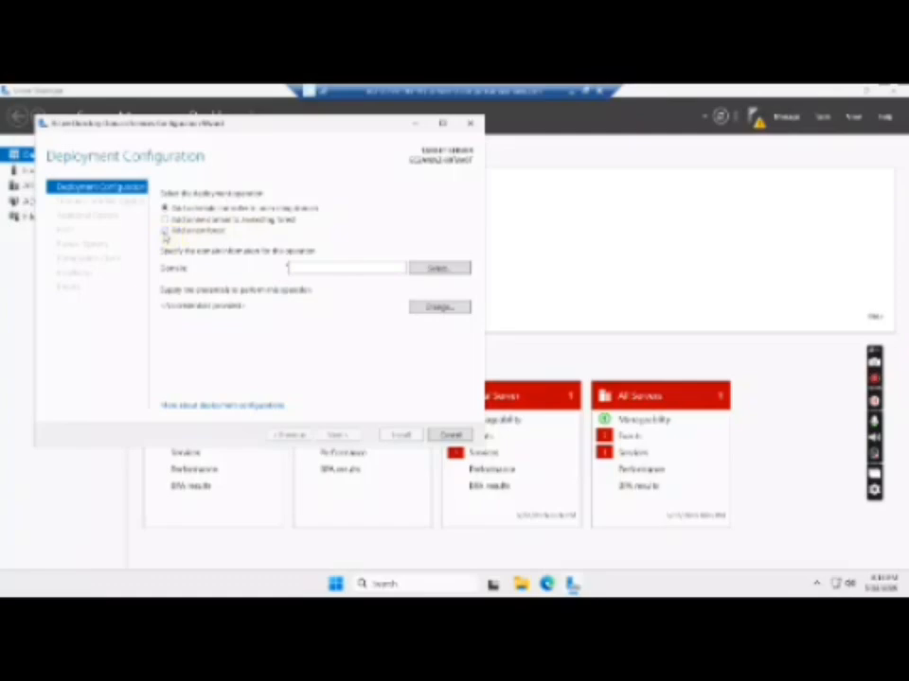
pyautogui.click(166, 232)
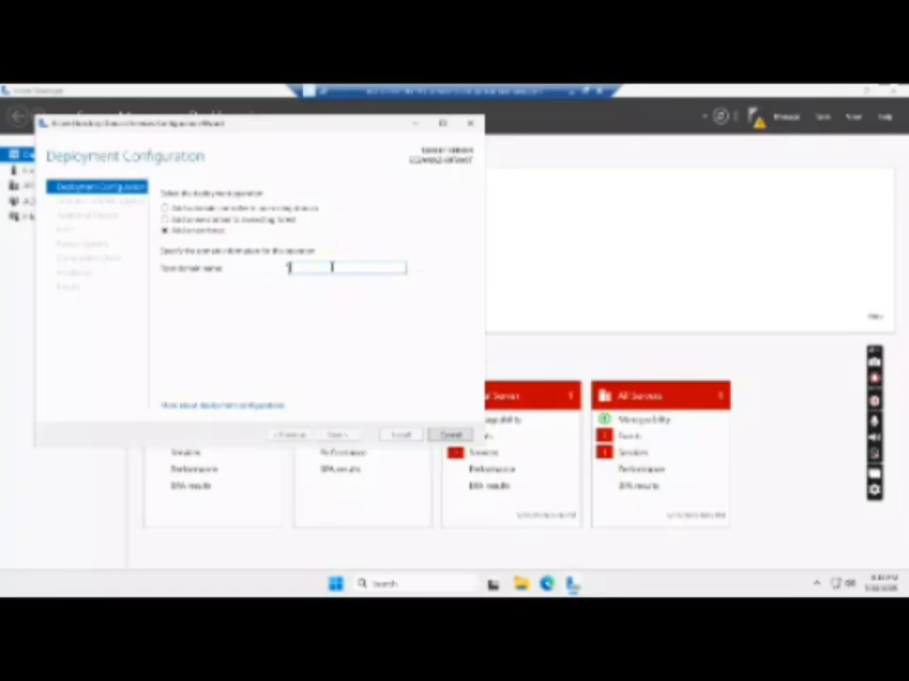
pyautogui.write('s')
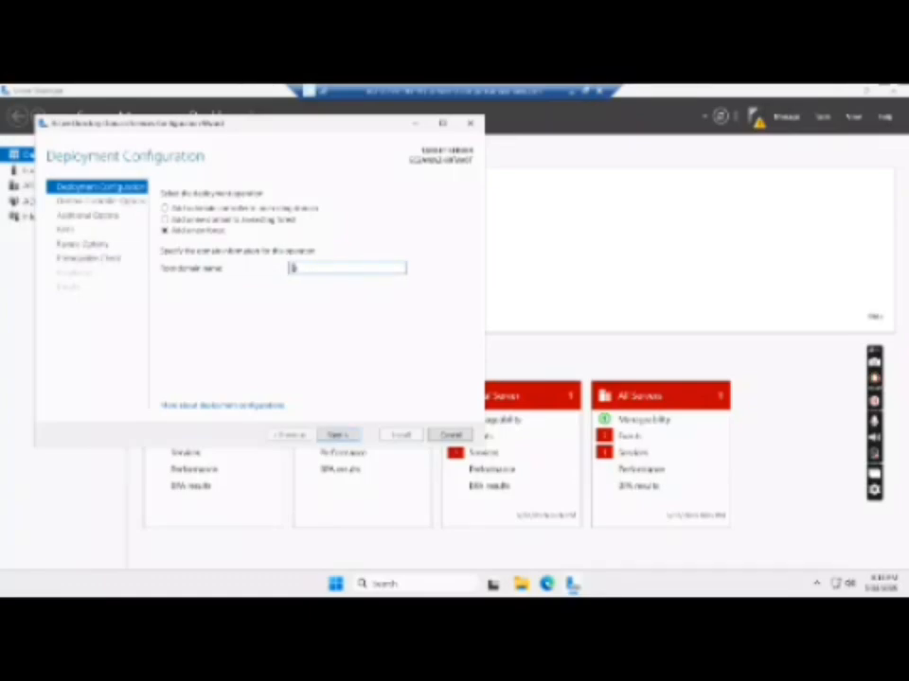
pyautogui.write('adiq')
pyautogui.write('.com')
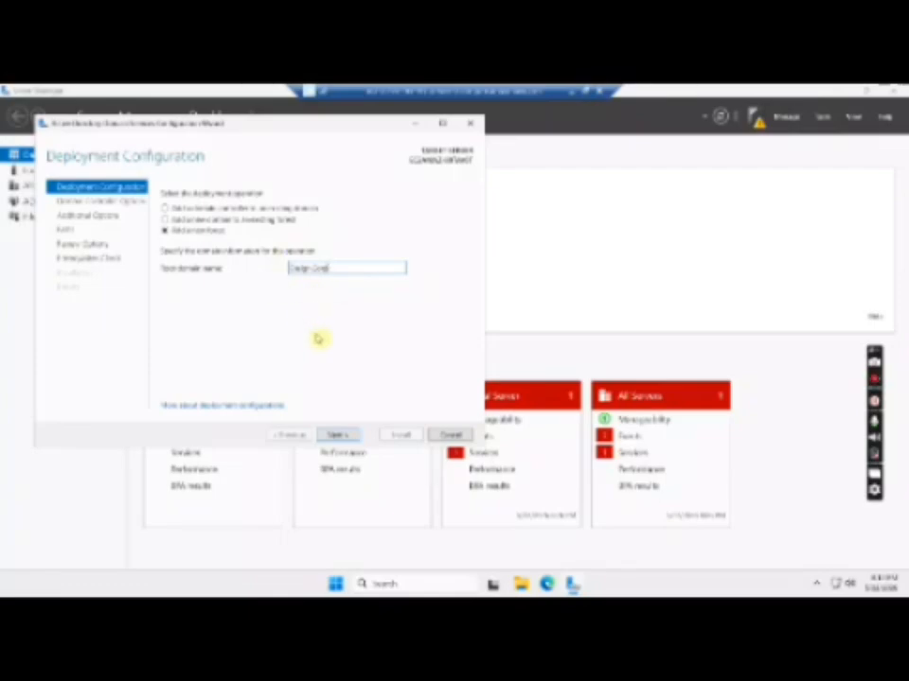
pyautogui.click(343, 437)
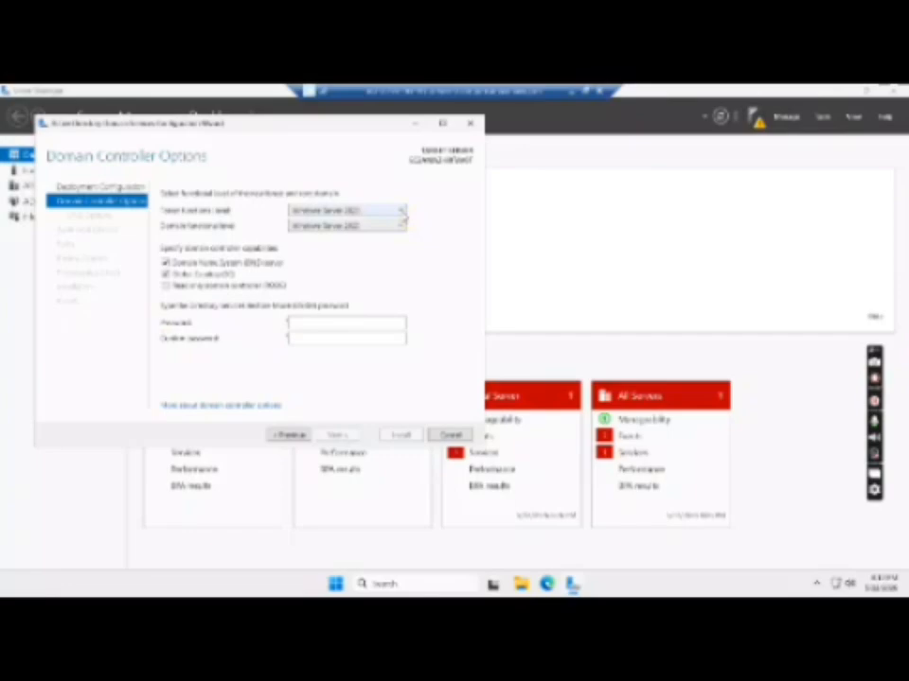
# - Examine the available forest and domain functional levels for the new domain controller
pyautogui.click(400, 211)
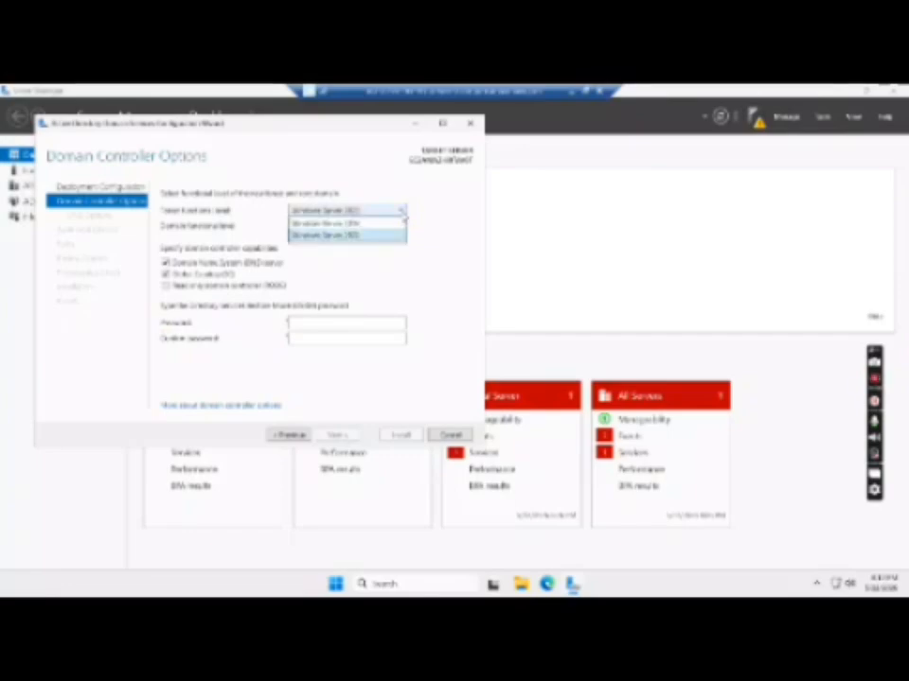
pyautogui.click(435, 239)
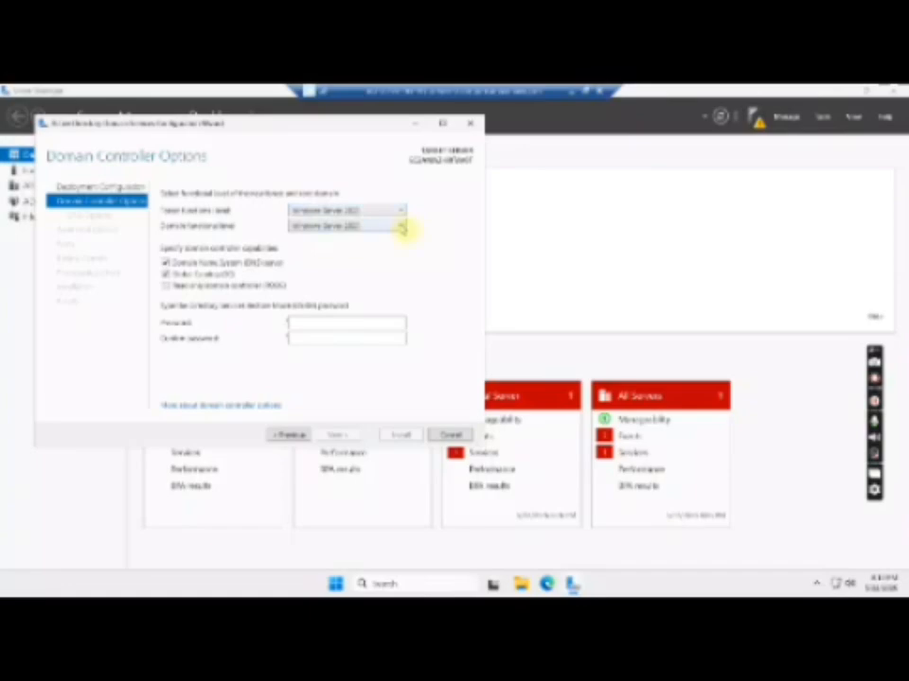
pyautogui.click(457, 240)
# - Try to continue with a Directory Services Restore Mode password entered in the password and confirmation fields
pyautogui.click(317, 324)
pyautogui.write('••••••')
pyautogui.click(303, 339)
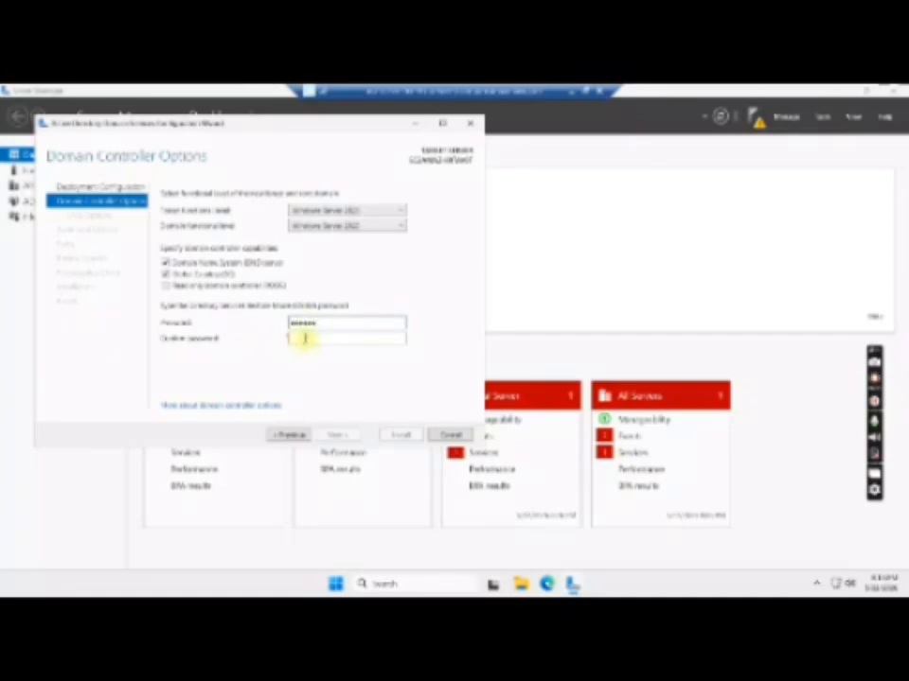
pyautogui.write('•••••••')
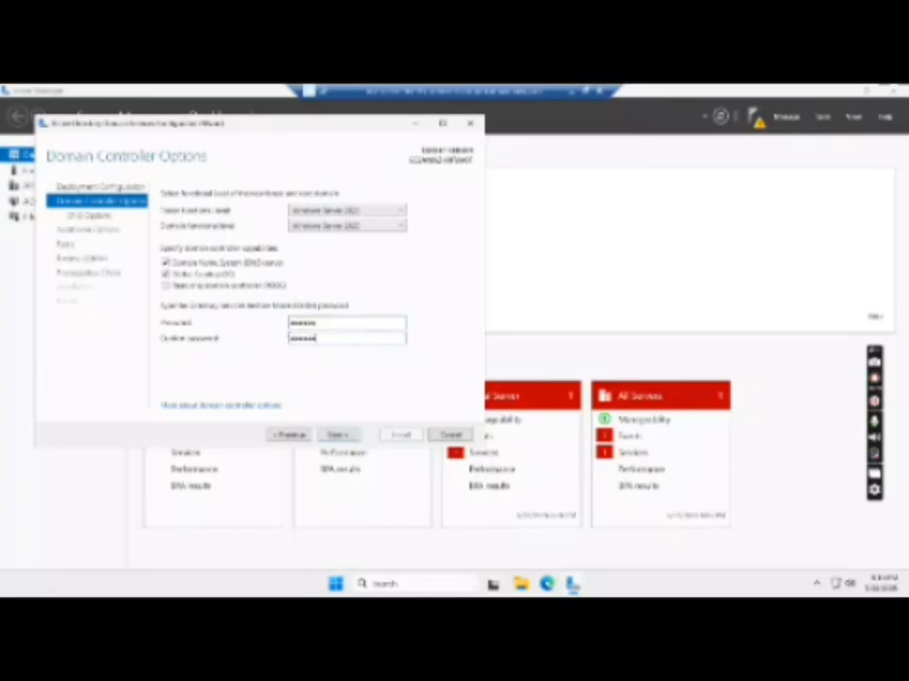
pyautogui.click(339, 434)
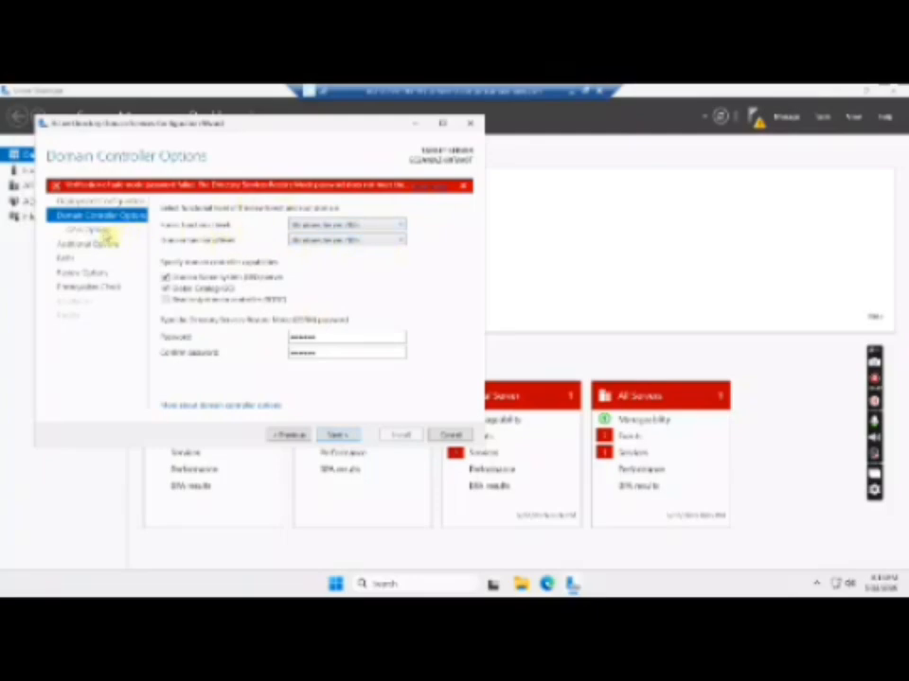
# - Replace the Directory Services Restore Mode password and its confirmation with a longer password and continue to the DNS options
pyautogui.click(322, 339)
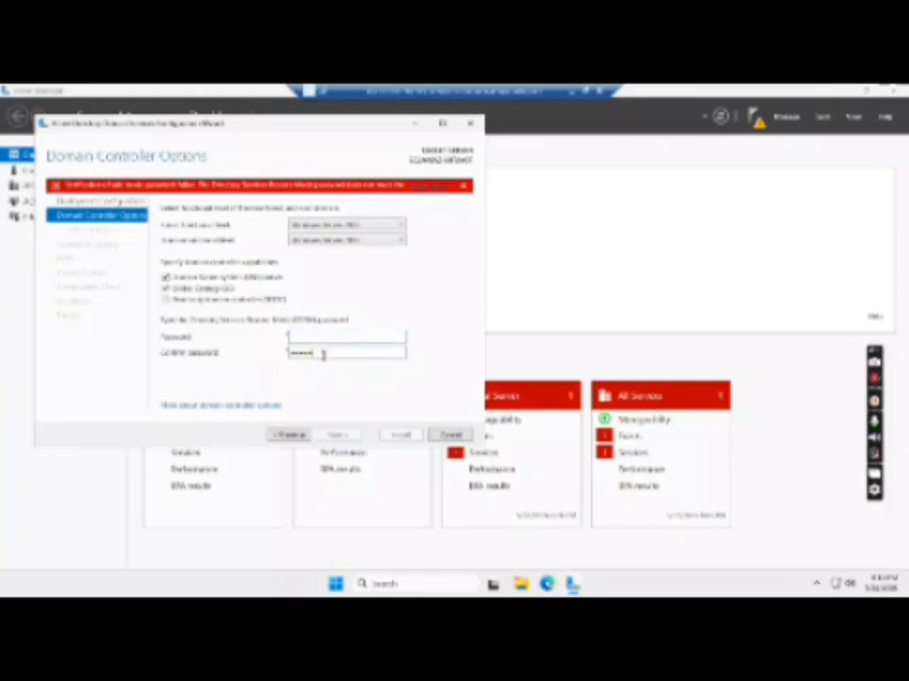
pyautogui.press('BackSpace')
pyautogui.press('BackSpace')
pyautogui.press('BackSpace')
pyautogui.press('BackSpace')
pyautogui.press('BackSpace')
pyautogui.press('BackSpace')
pyautogui.press('BackSpace')
pyautogui.press('Tab')
pyautogui.click(310, 336)
pyautogui.write('••••••••')
pyautogui.write('••••••••••')
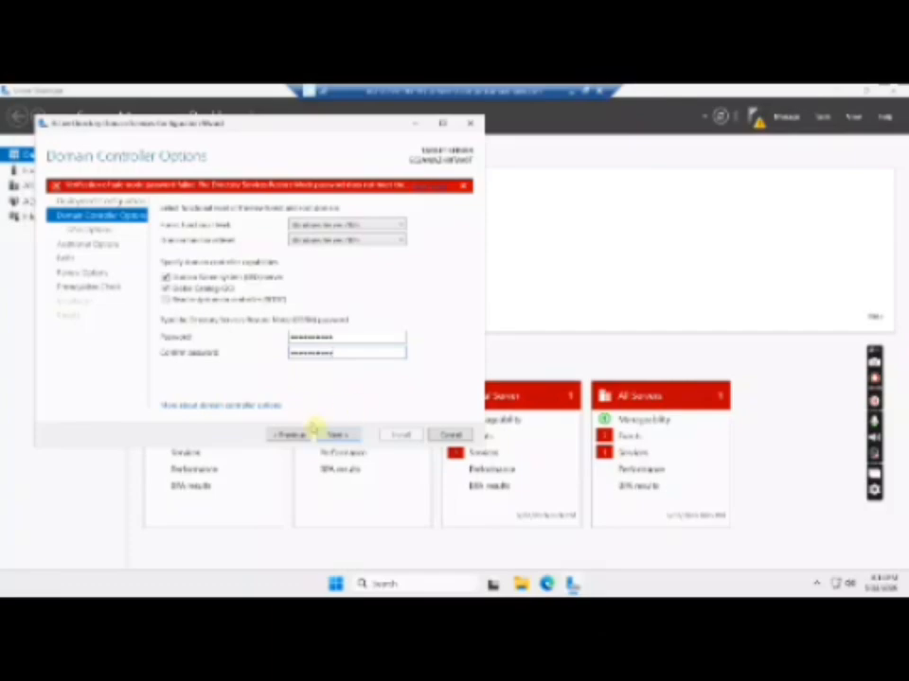
pyautogui.click(337, 436)
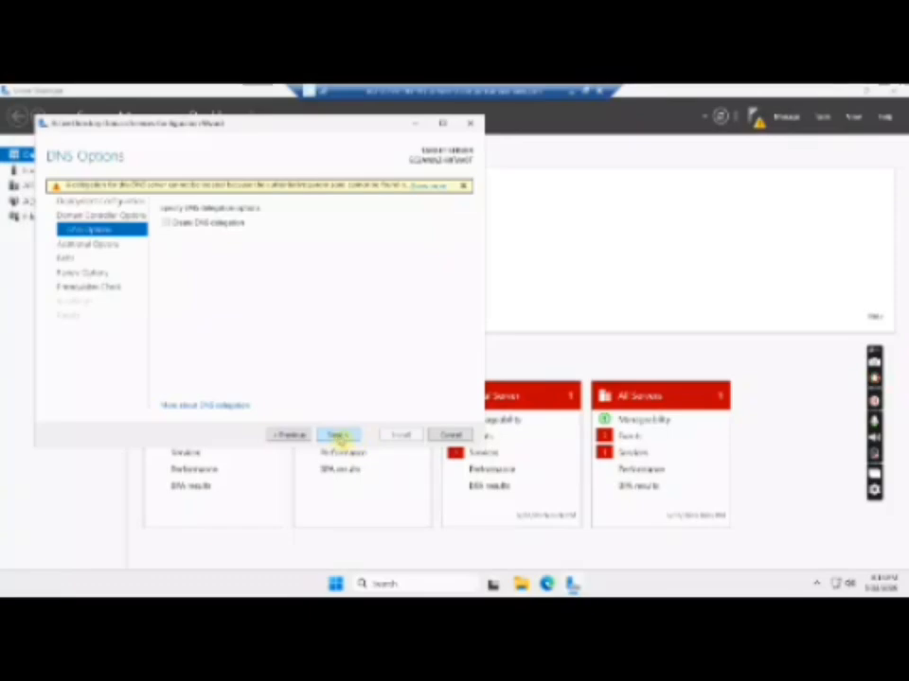
# - Accept the default DNS options, NetBIOS domain name and AD DS folder paths to reach the review of the selections
pyautogui.click(338, 436)
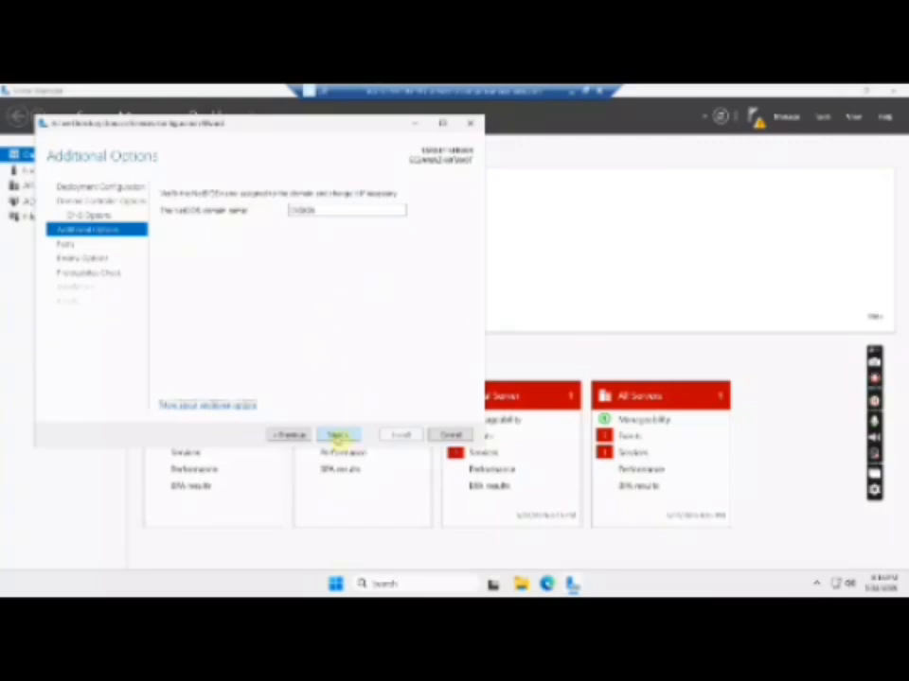
pyautogui.click(337, 435)
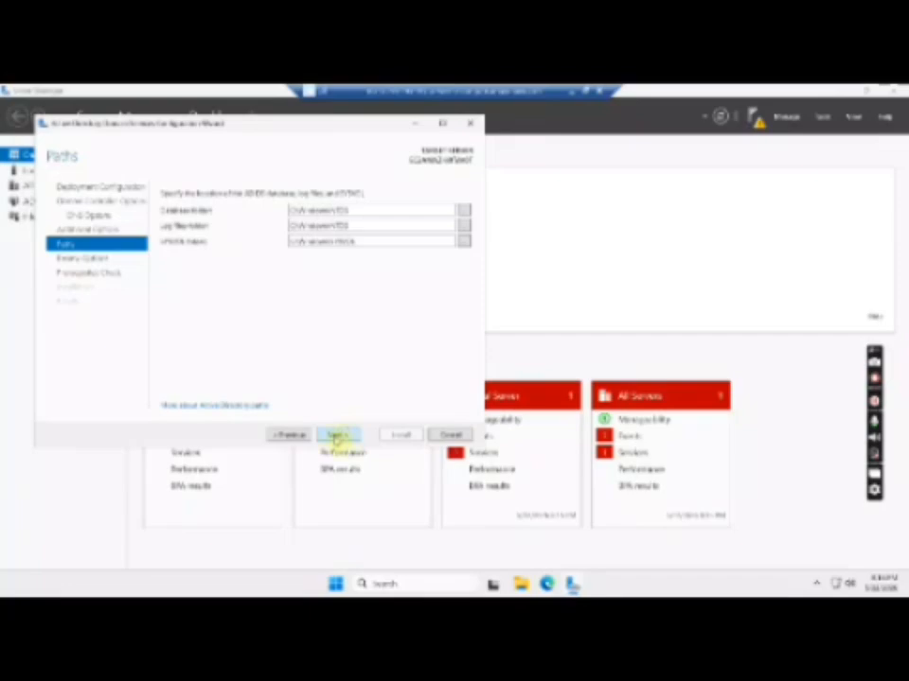
pyautogui.click(336, 437)
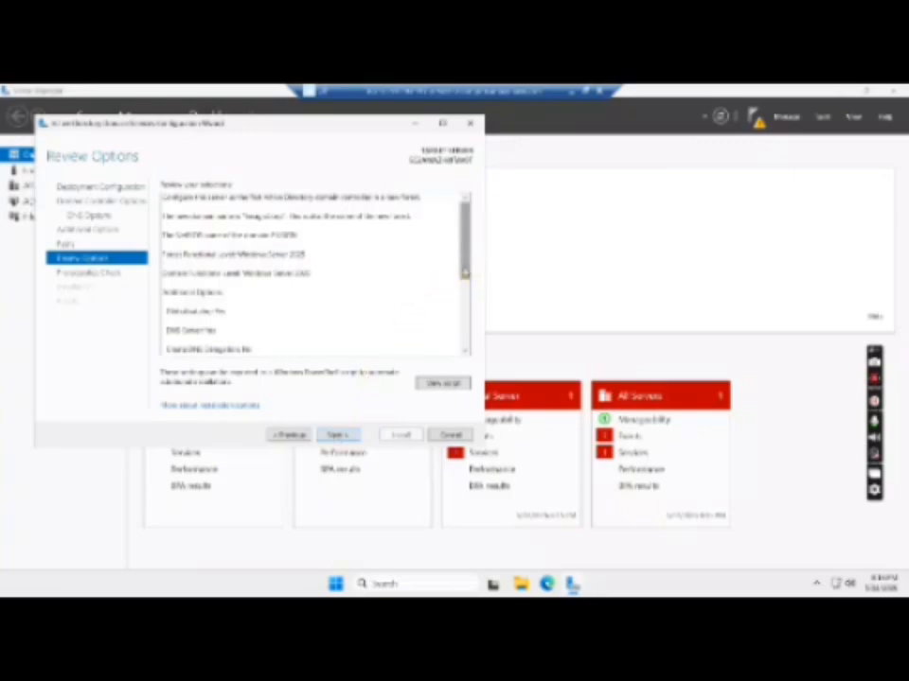
# - Review the selections and the prerequisites check results, then install the domain controller configuration and acknowledge the remote session's disconnection
pyautogui.moveTo(465, 268); pyautogui.dragTo(467, 357)
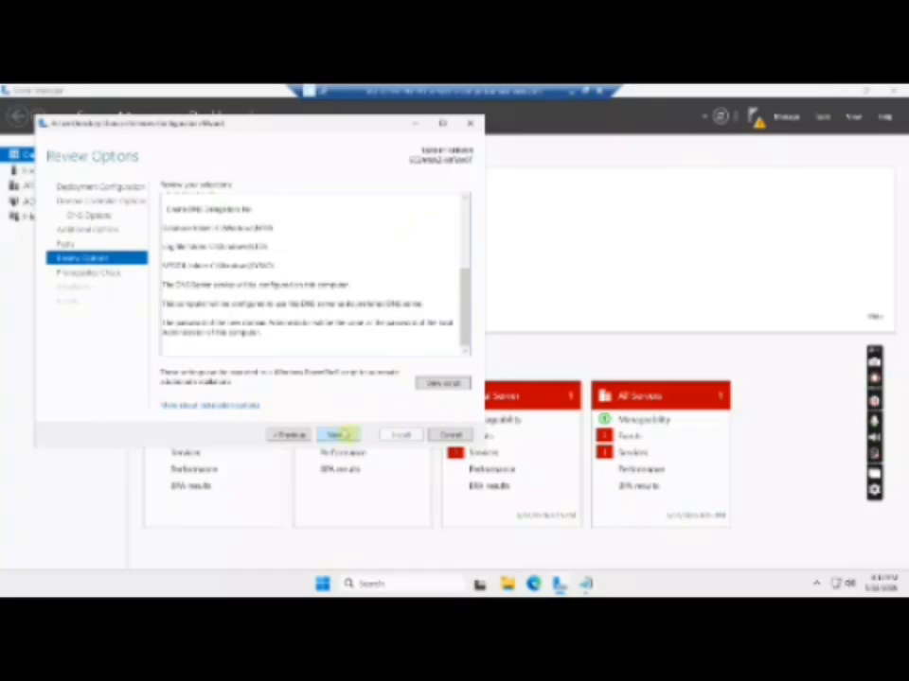
pyautogui.click(346, 435)
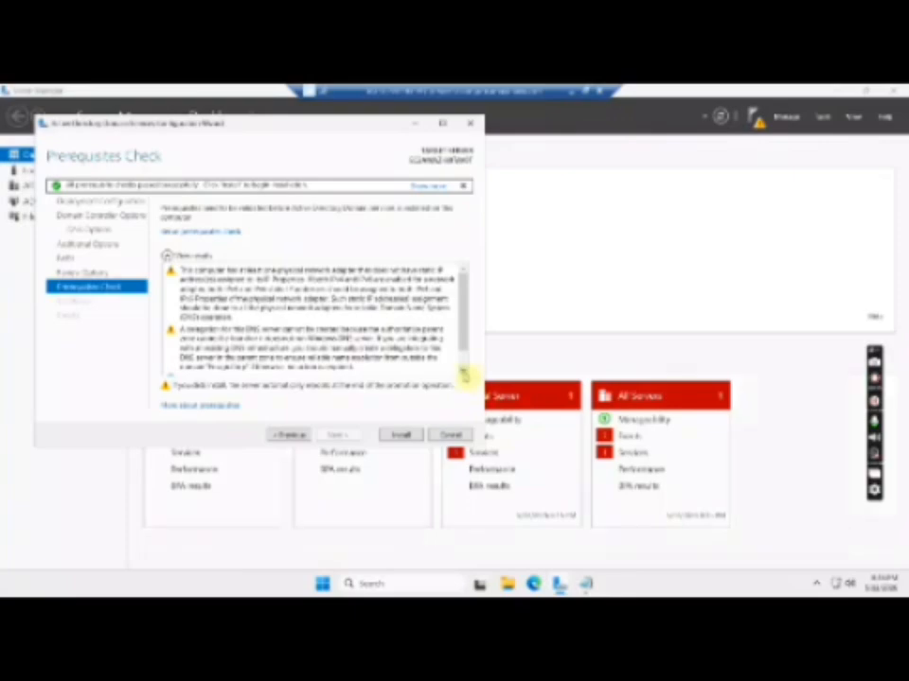
pyautogui.click(463, 375)
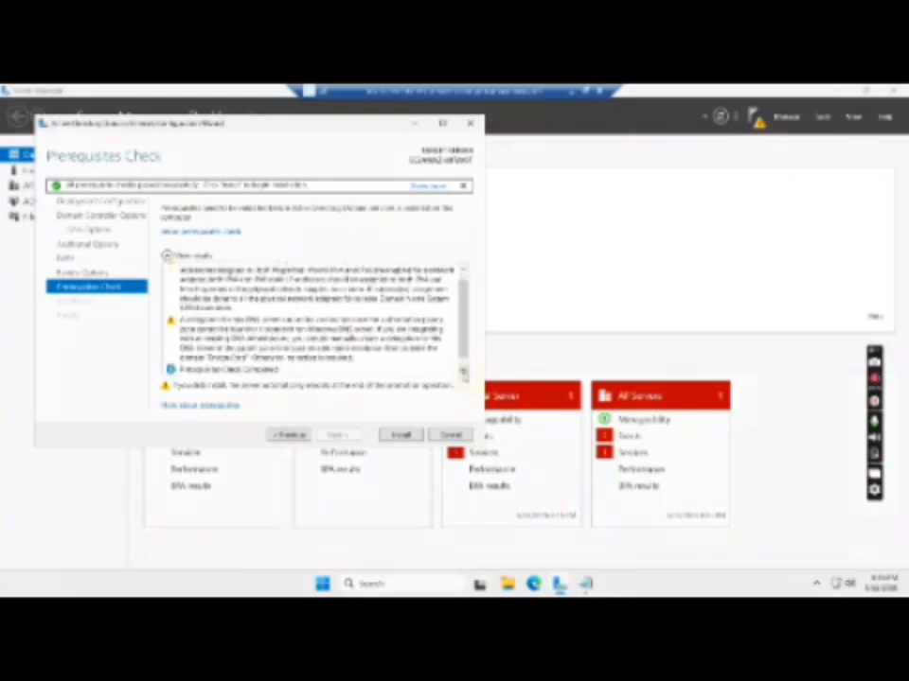
pyautogui.click(464, 373)
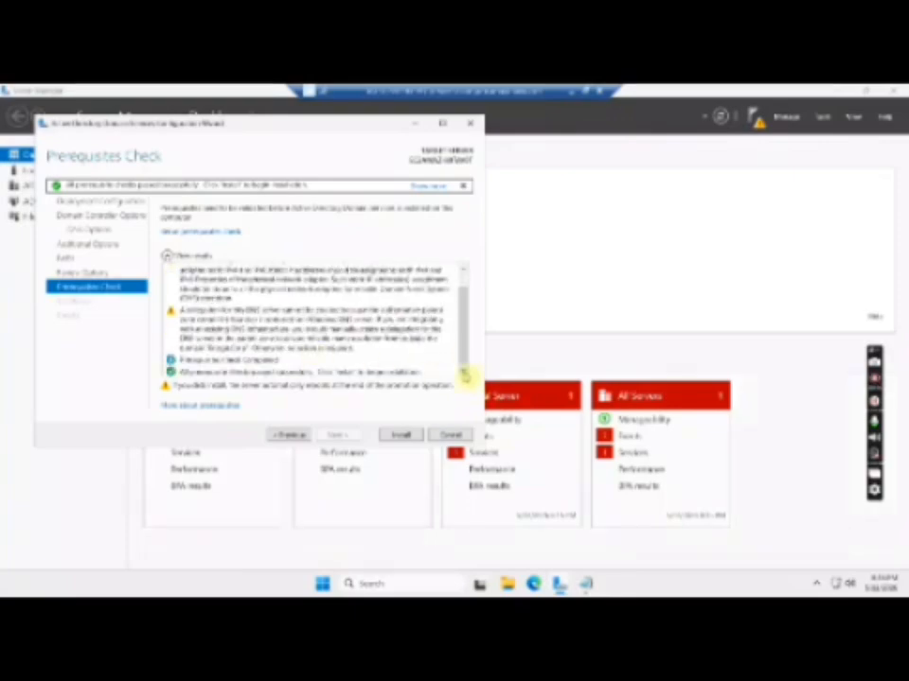
pyautogui.click(463, 373)
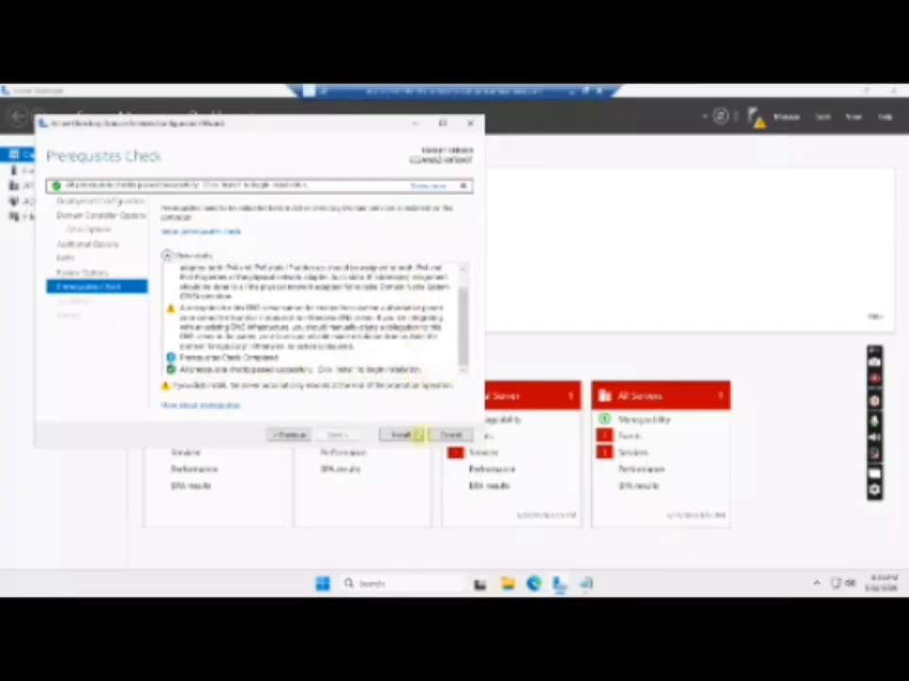
pyautogui.click(402, 436)
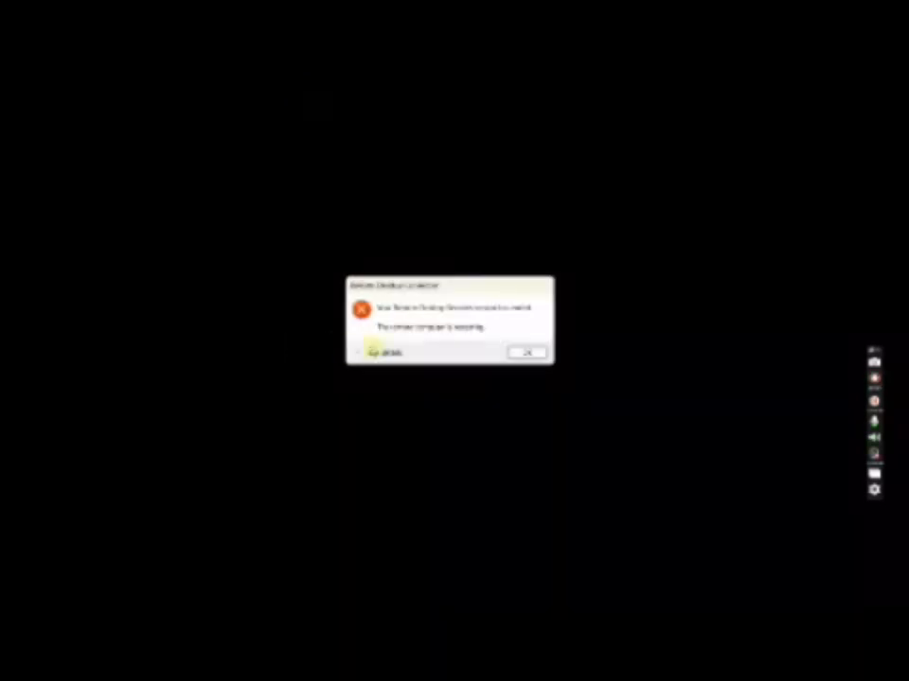
pyautogui.click(528, 353)
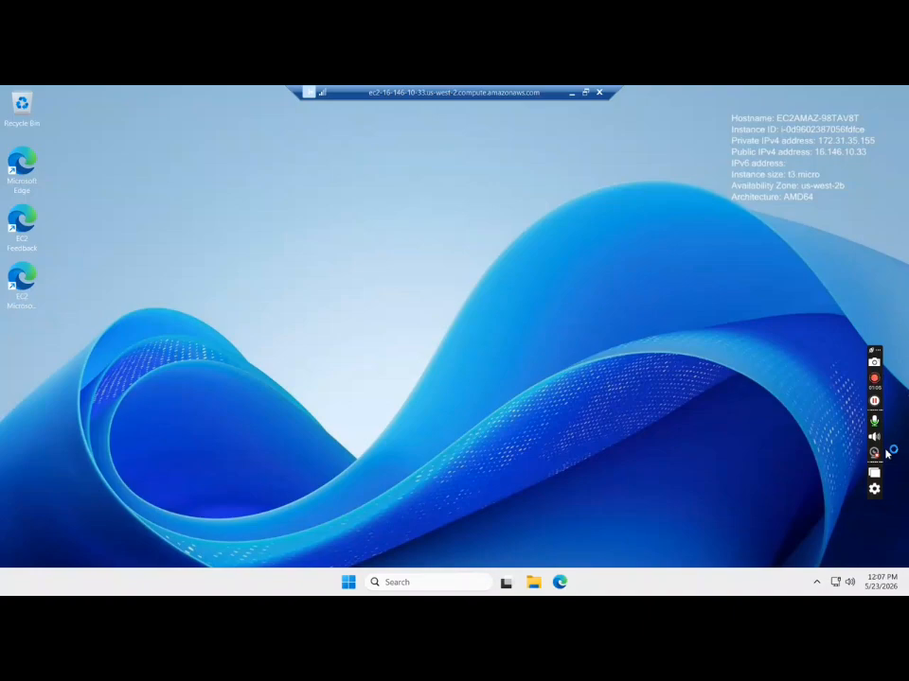
# - Check the signed-in account in the Start menu and by running whoami in Terminal, then minimize the window
pyautogui.click(349, 583)
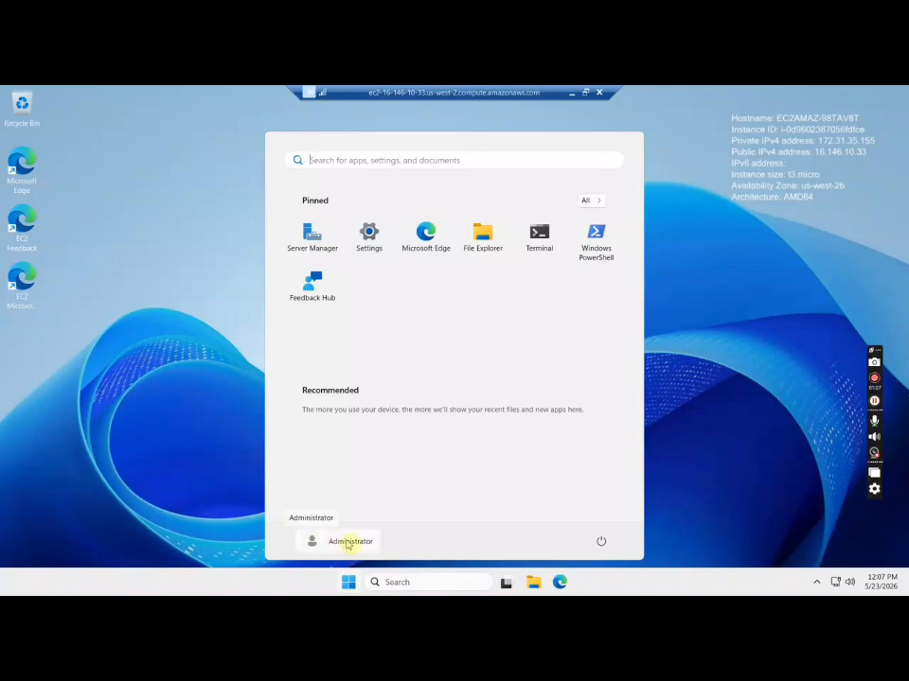
pyautogui.click(348, 542)
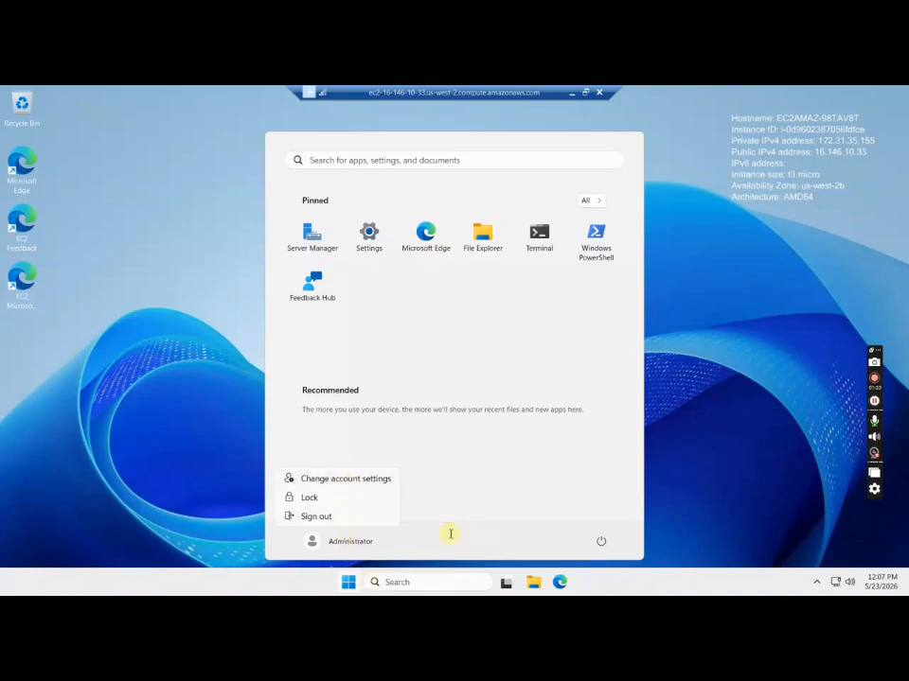
pyautogui.click(539, 242)
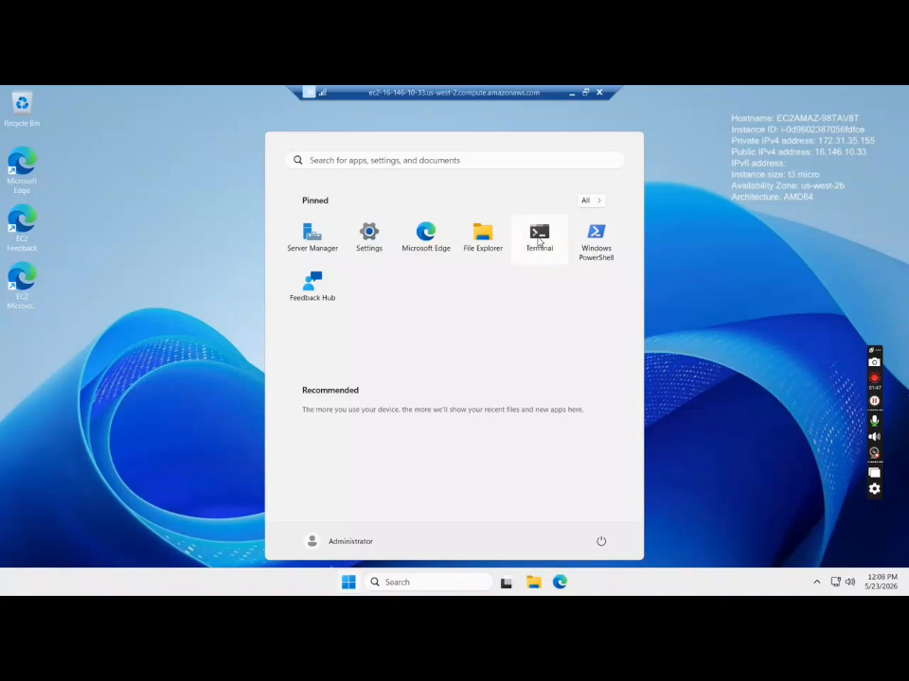
pyautogui.click(540, 239)
pyautogui.click(541, 239)
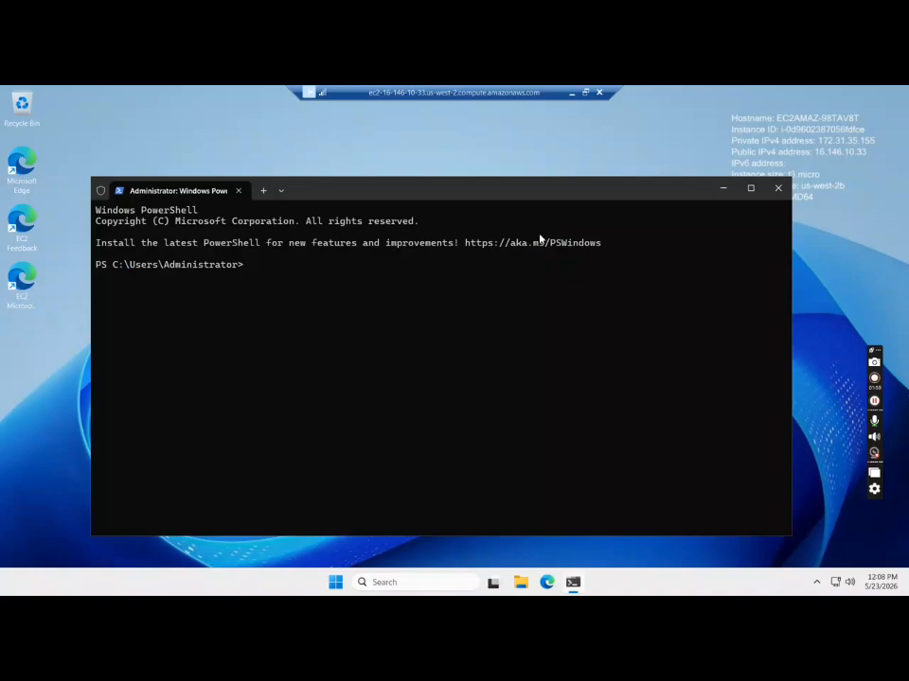
pyautogui.write('whoami')
pyautogui.press('Return')
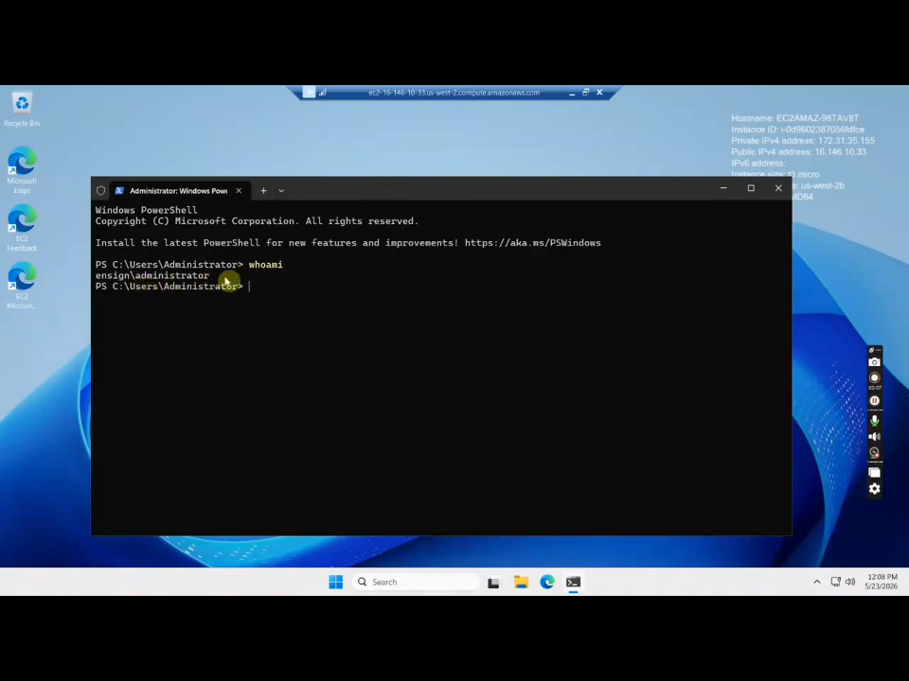
pyautogui.click(725, 190)
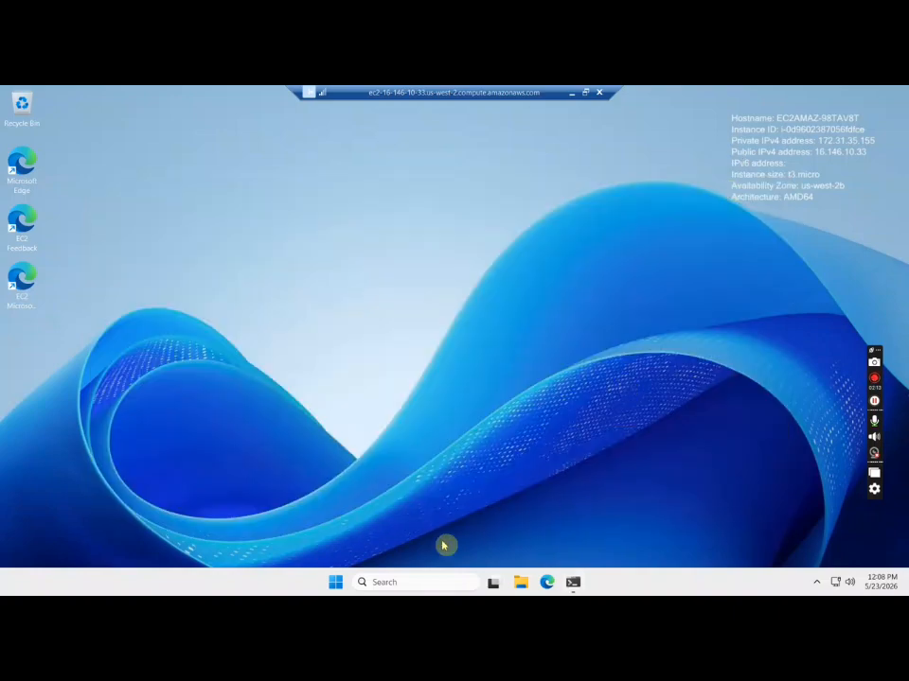
# - Check the signed-in domain account by running whoami in Command Prompt
pyautogui.click(407, 582)
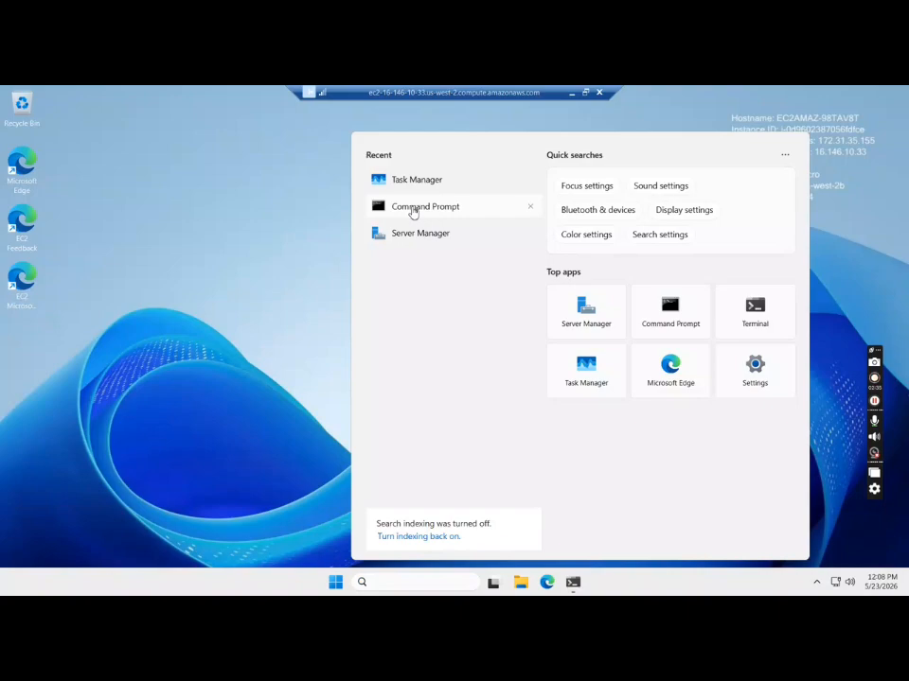
pyautogui.click(412, 208)
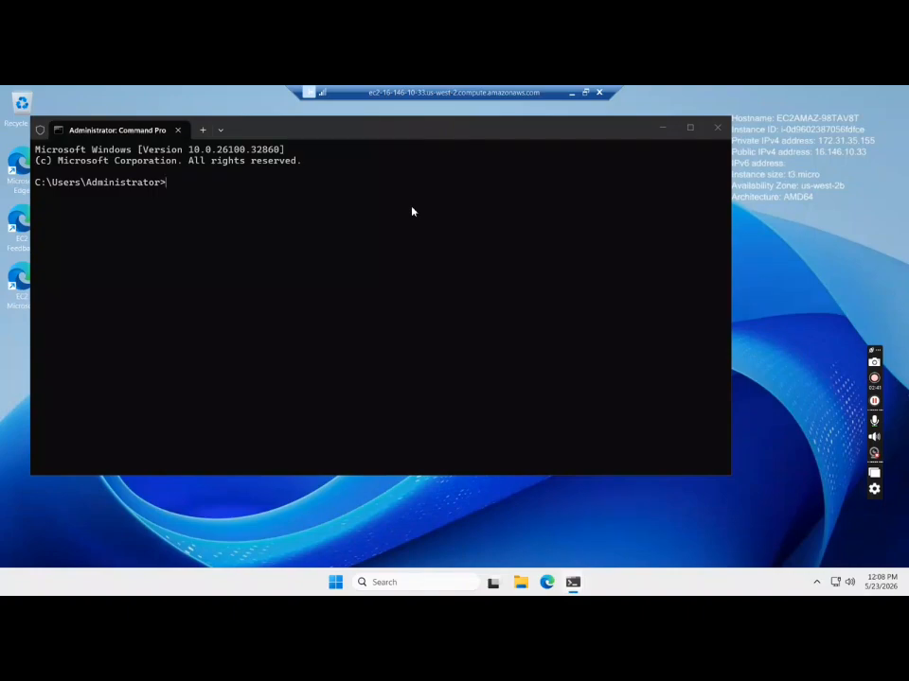
pyautogui.write('whoami')
pyautogui.press('Return')
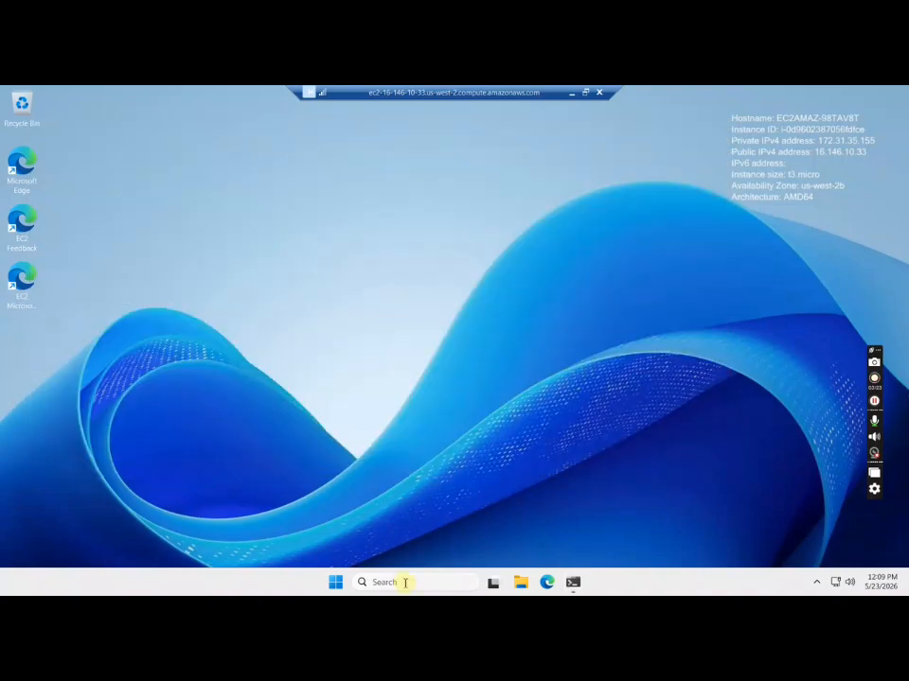
# - Inspect the signed-in users in Task Manager with its window maximized, then close it
pyautogui.click(405, 583)
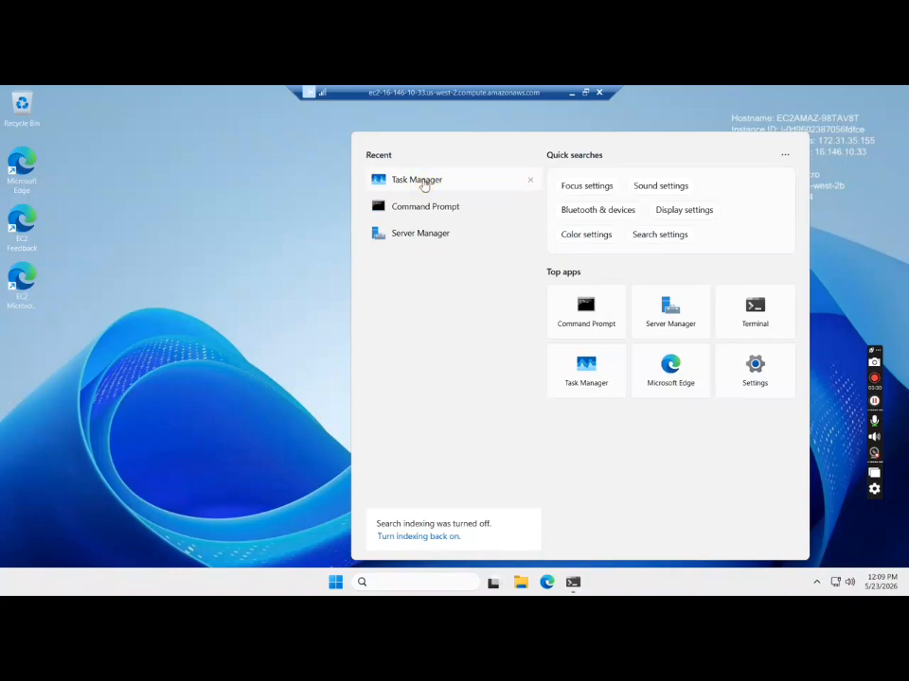
pyautogui.click(422, 181)
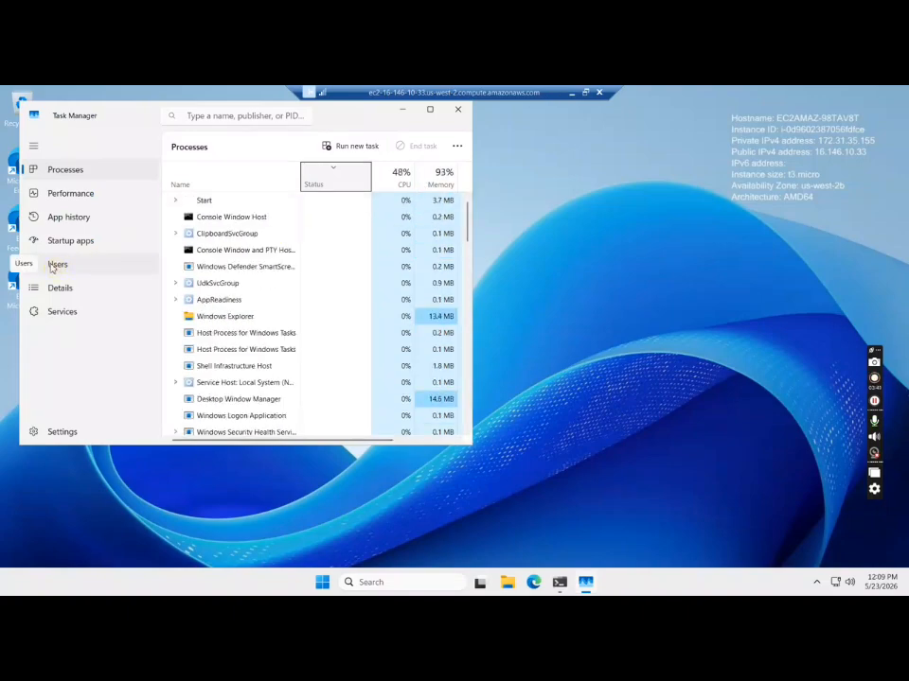
pyautogui.click(55, 265)
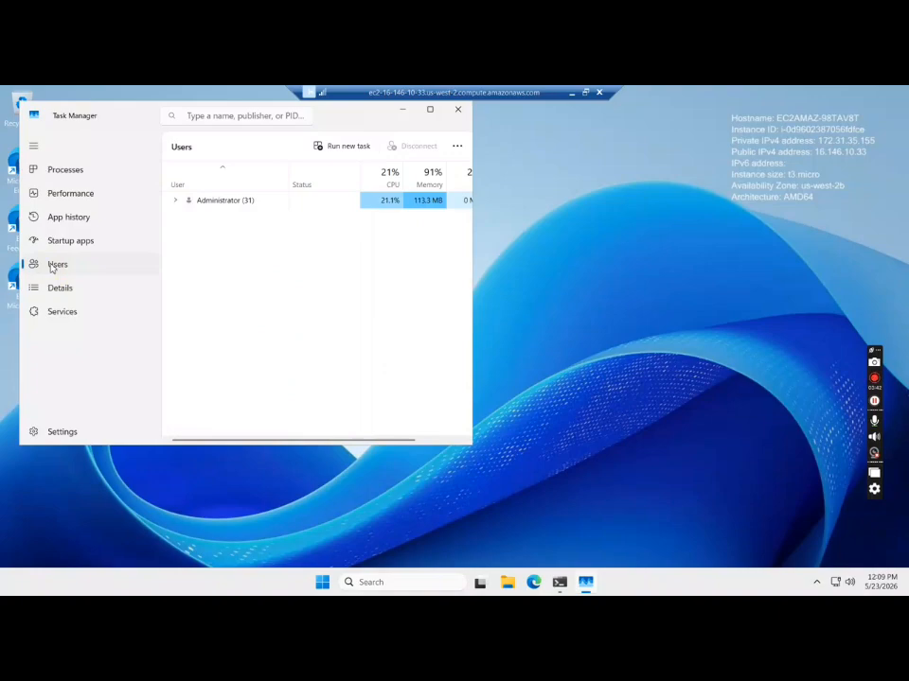
pyautogui.click(430, 112)
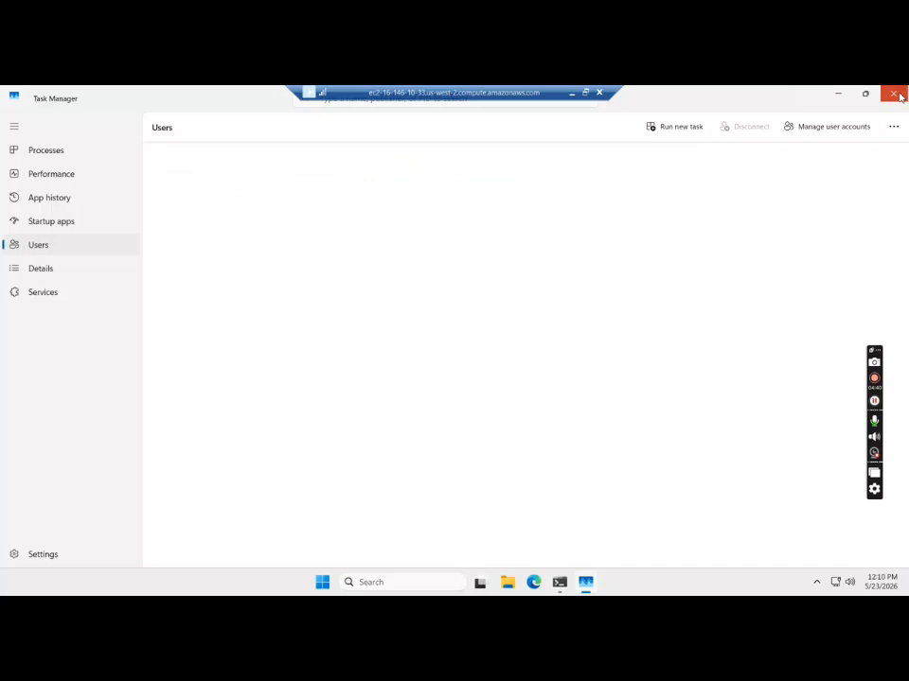
pyautogui.click(894, 94)
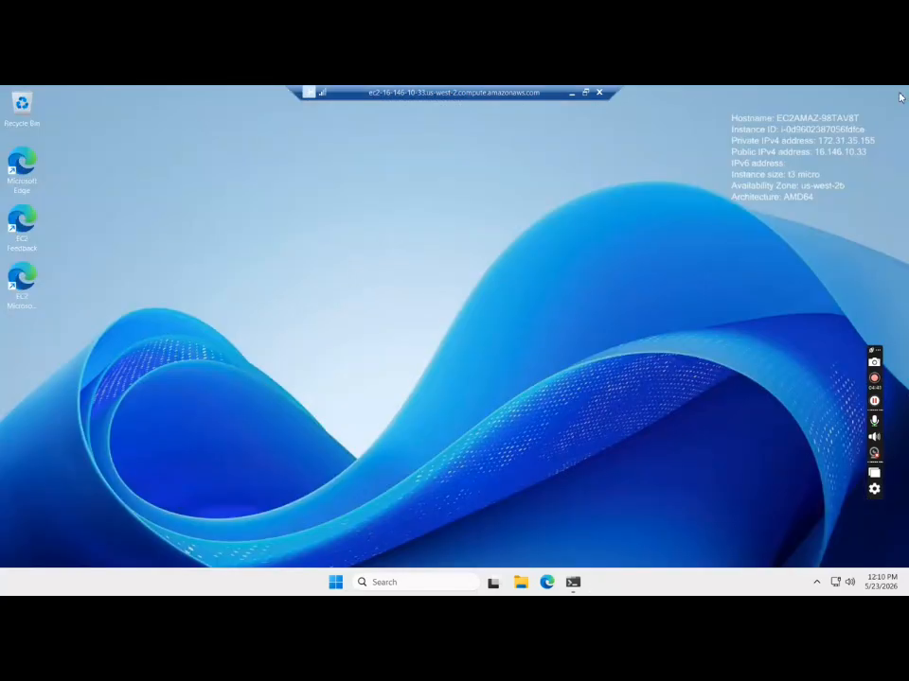
# - Open Server Manager maximized, dismiss the Windows Admin Center notice and view the local server's computer name and domain properties
pyautogui.click(397, 582)
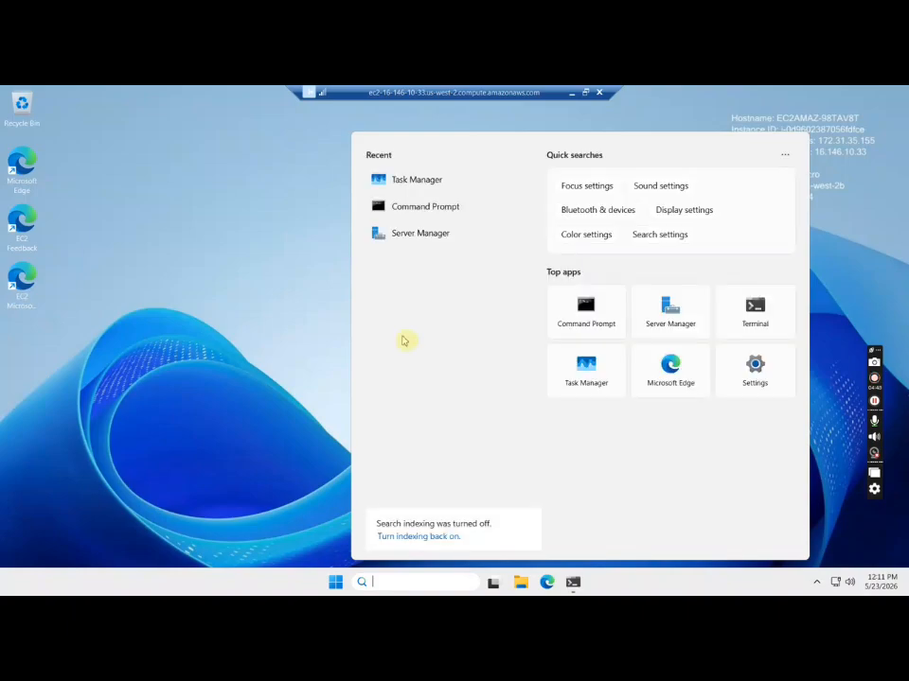
pyautogui.click(433, 235)
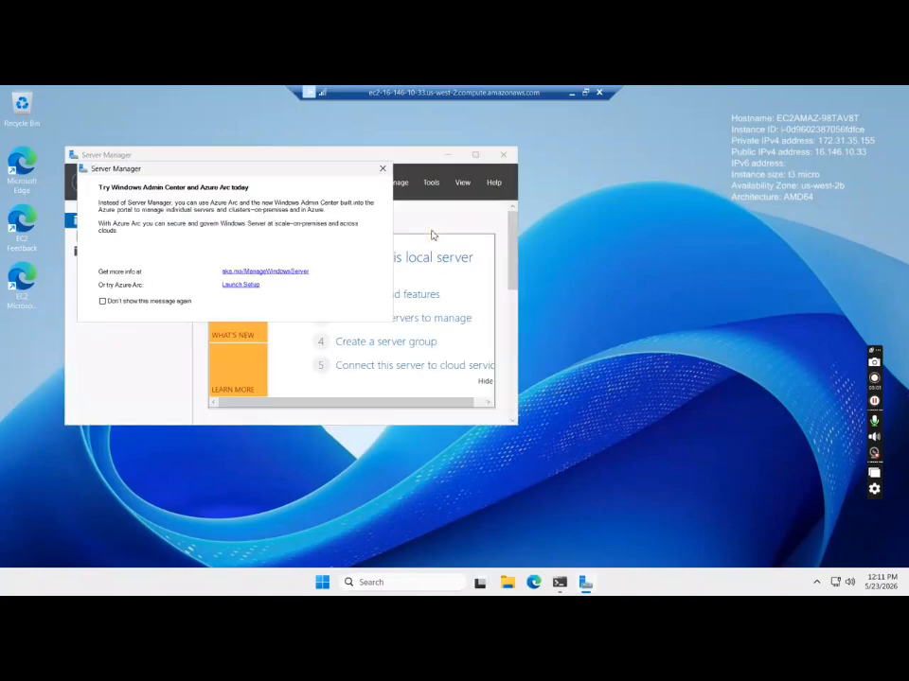
pyautogui.click(383, 169)
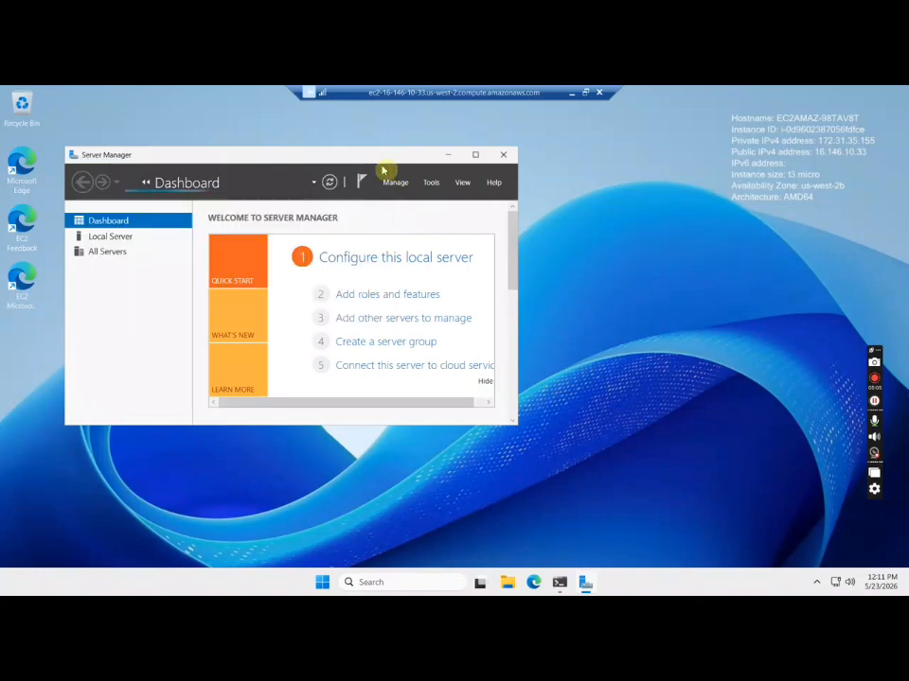
pyautogui.click(475, 158)
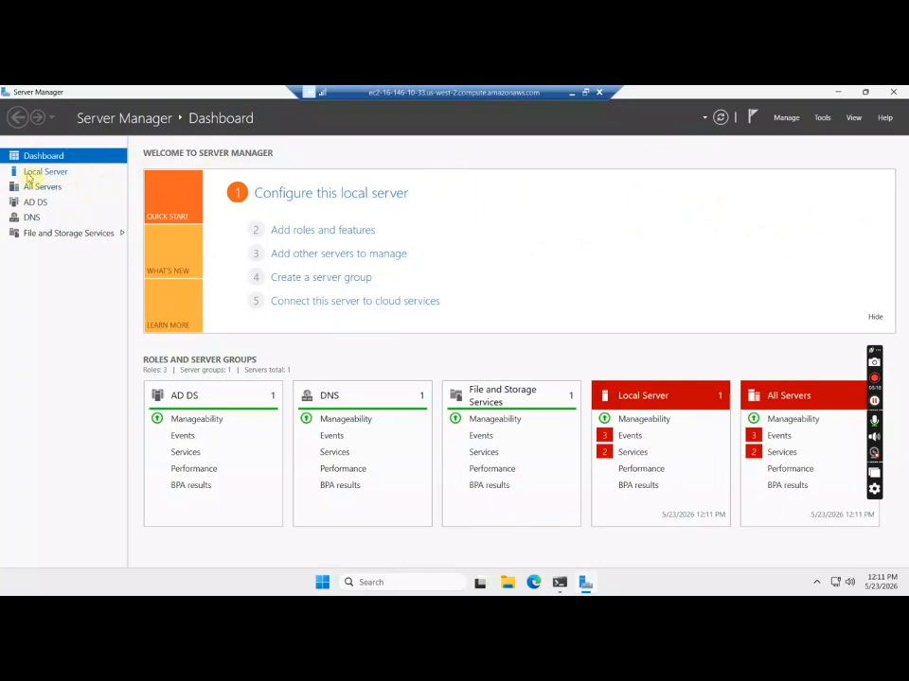
pyautogui.click(28, 178)
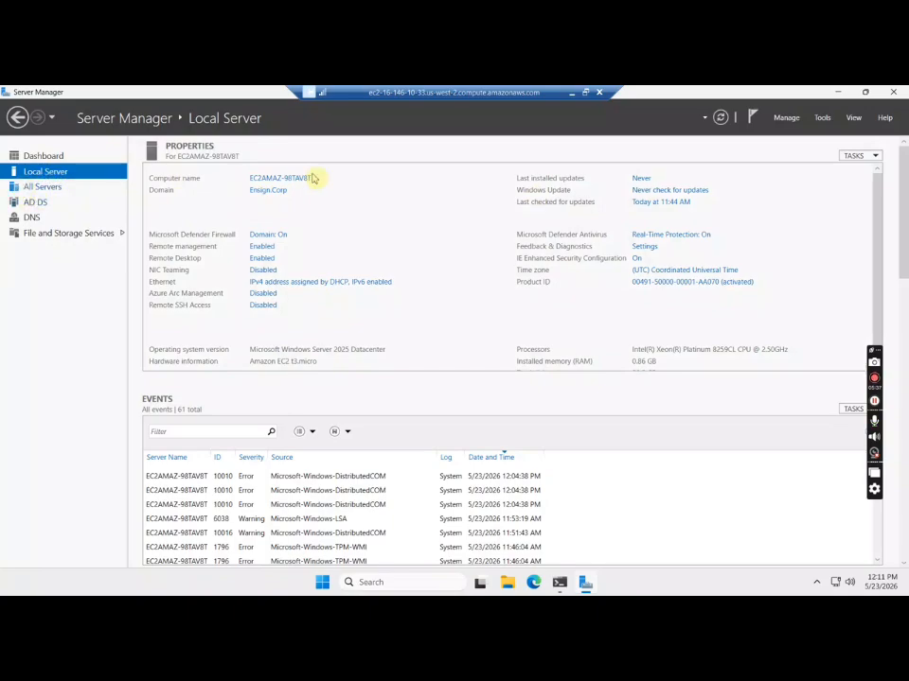
# - Open Active Directory Users and Computers and view the general and Managed By properties of the Ensign.Corp domain
pyautogui.click(824, 117)
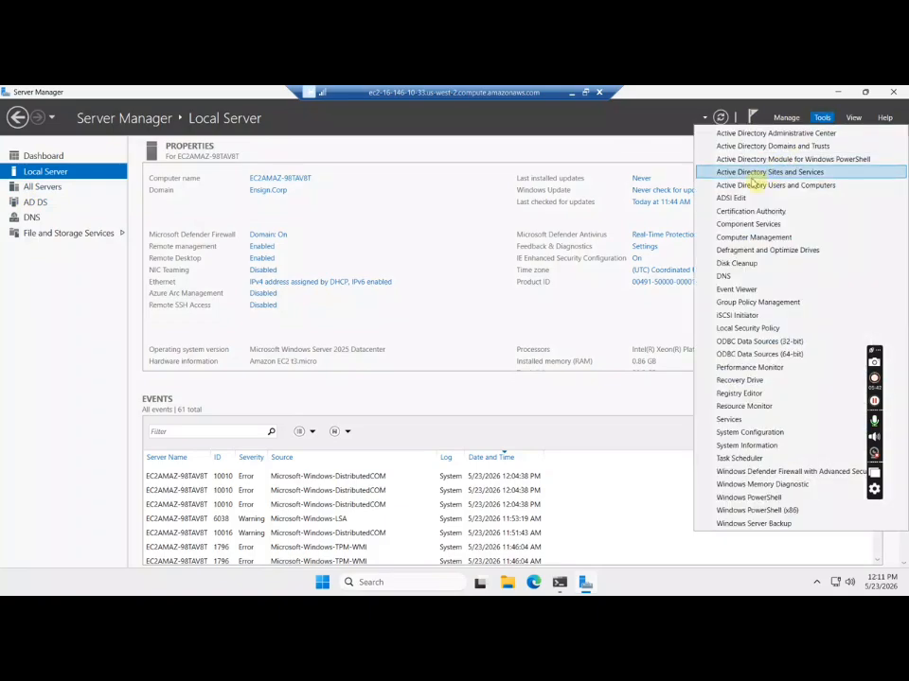
pyautogui.click(824, 186)
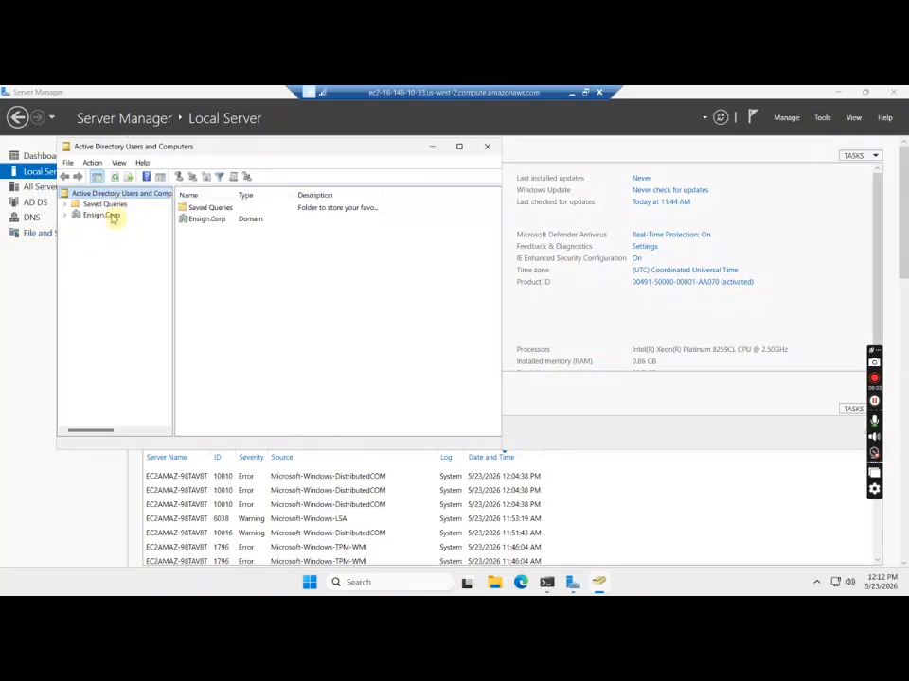
pyautogui.click(112, 214)
pyautogui.rightClick(110, 215)
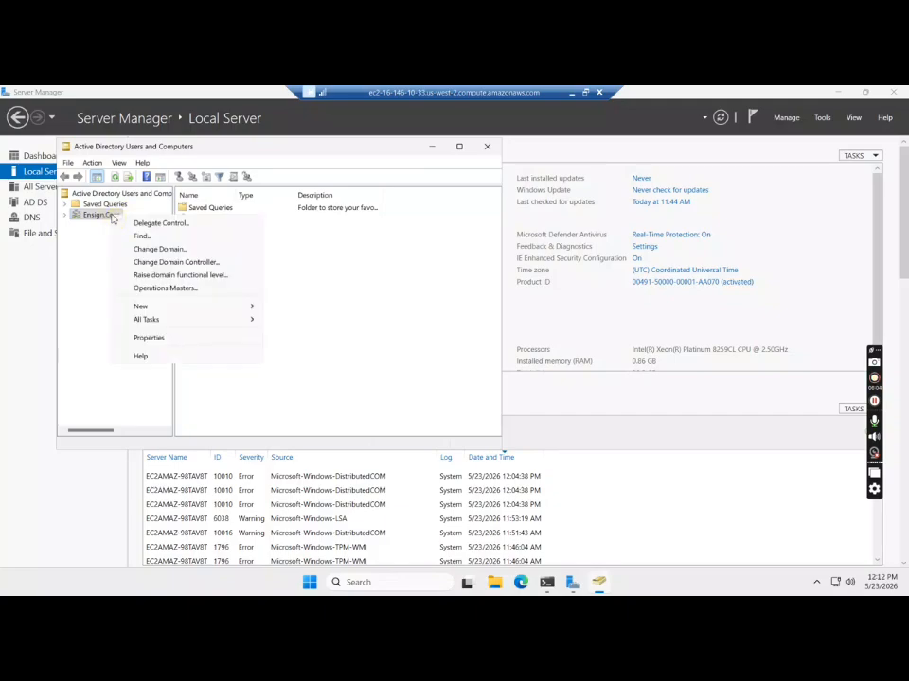
pyautogui.click(149, 339)
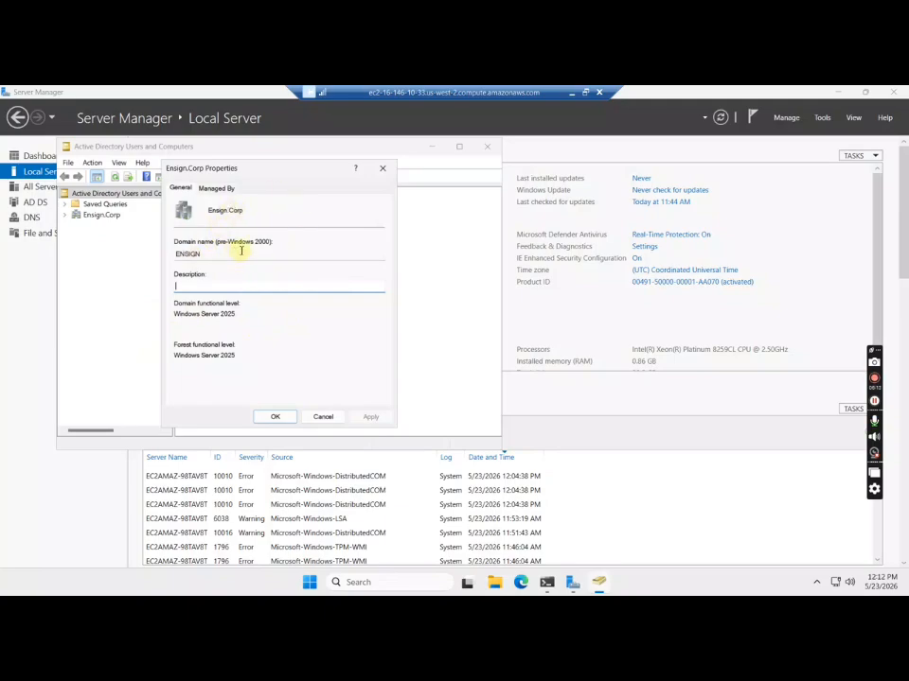
pyautogui.click(221, 189)
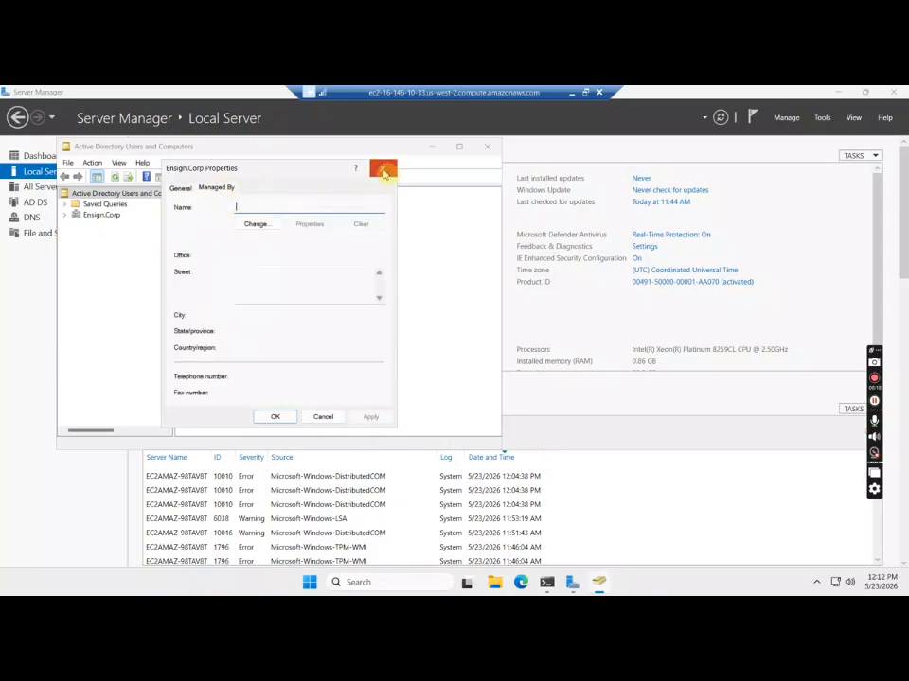
pyautogui.click(382, 169)
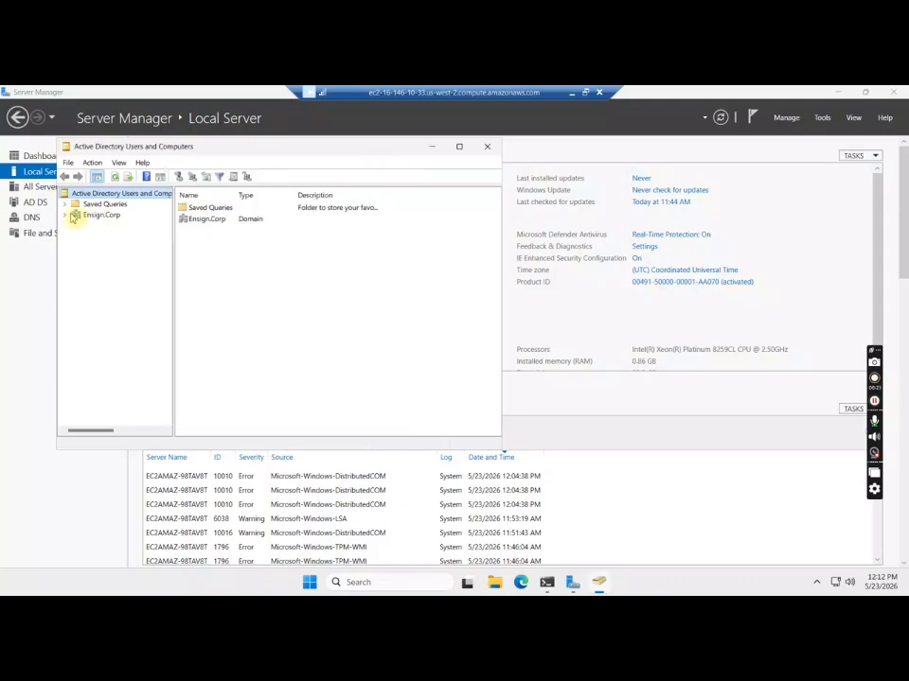
# - Browse the Ensign.Corp domain's containers, including Domain Controllers, then close Active Directory Users and Computers
pyautogui.click(65, 216)
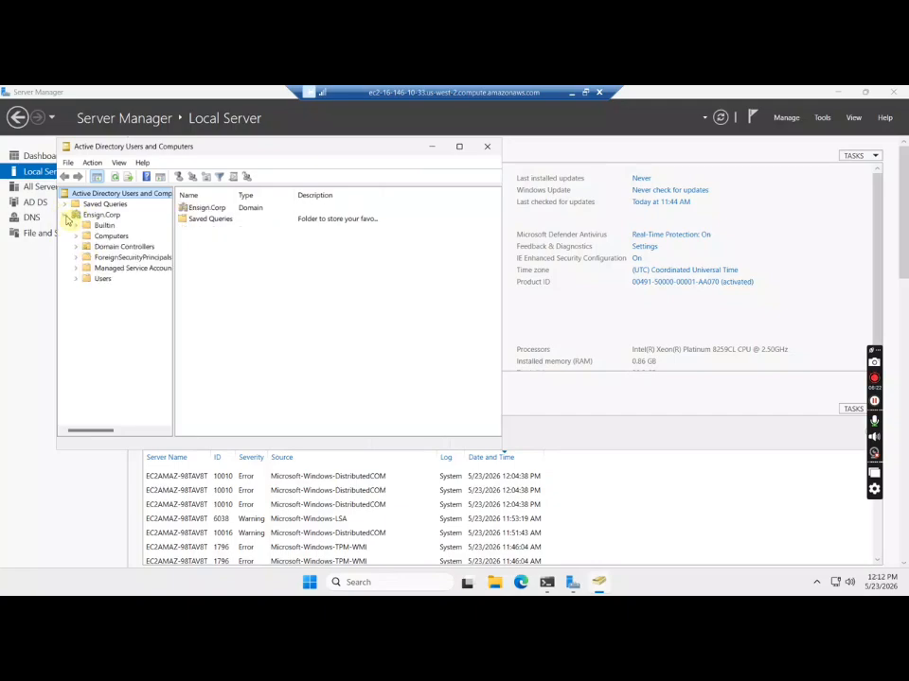
pyautogui.click(117, 247)
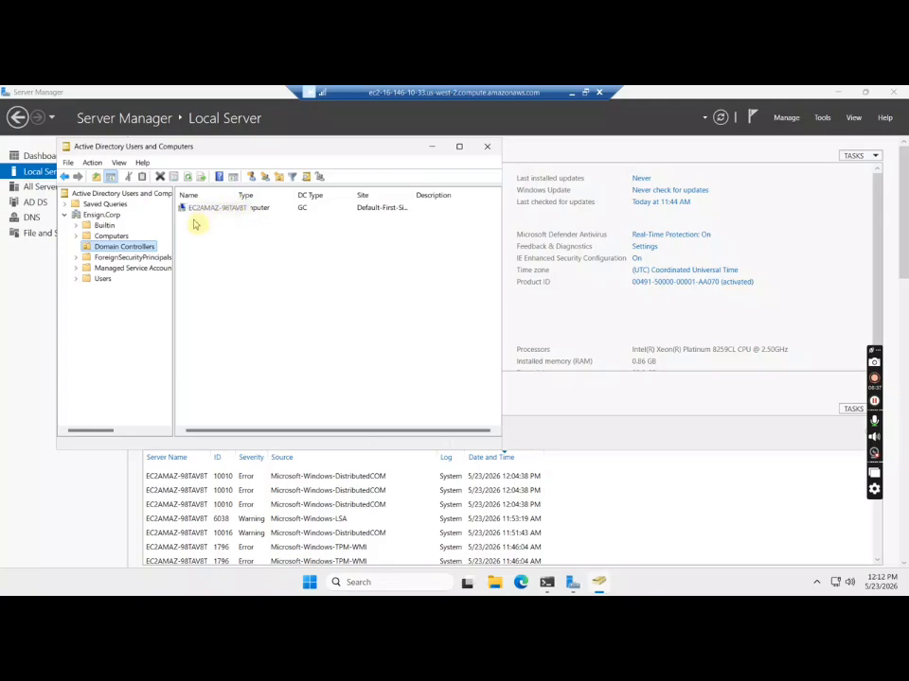
pyautogui.click(64, 216)
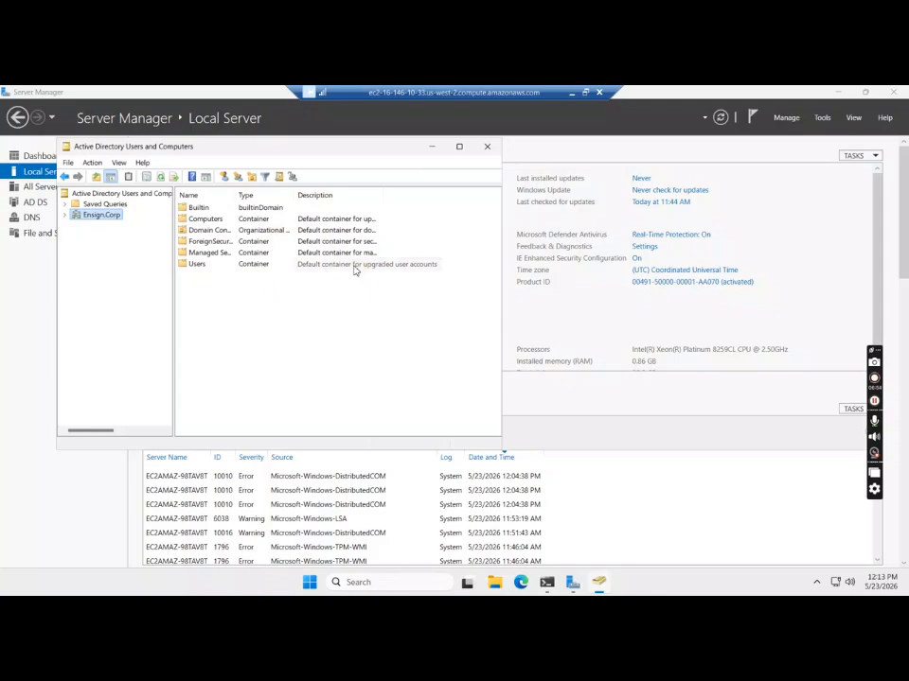
pyautogui.click(486, 148)
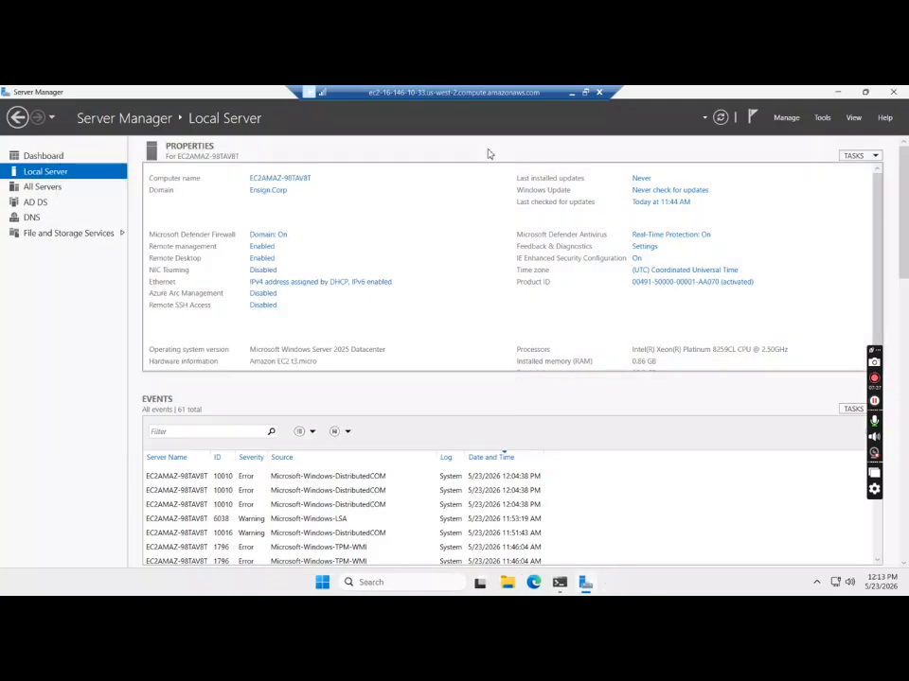